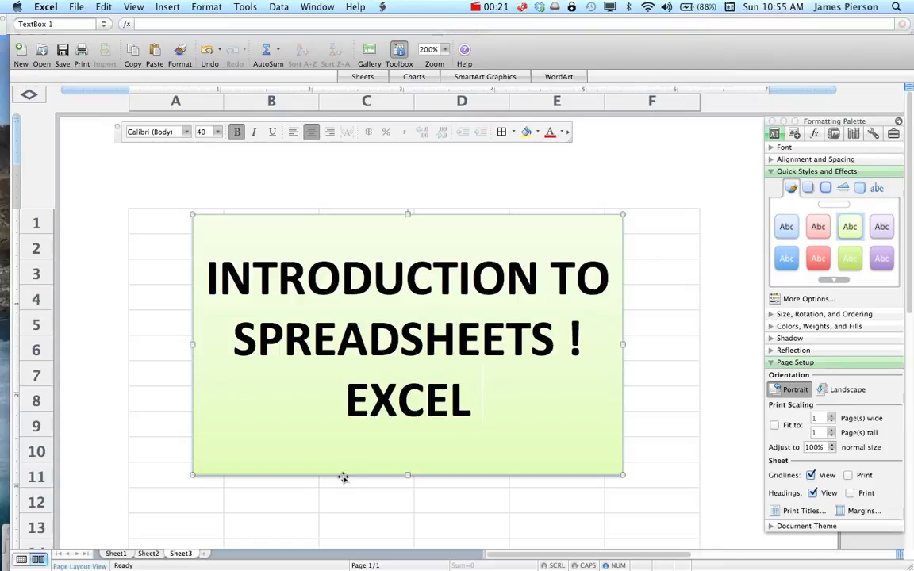
- Delete the "INTRODUCTION TO SPREADSHEETS ! EXCEL" text box from Sheet3
{"action": "left_click", "coordinate": [282, 213]}
{"action": "key", "text": "BackSpace"}
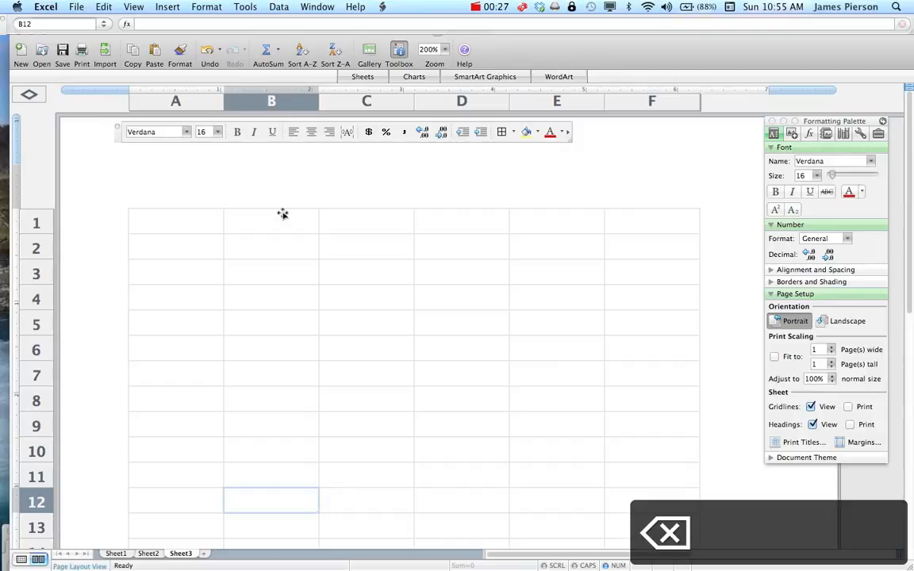
{"action": "left_click", "coordinate": [214, 286]}
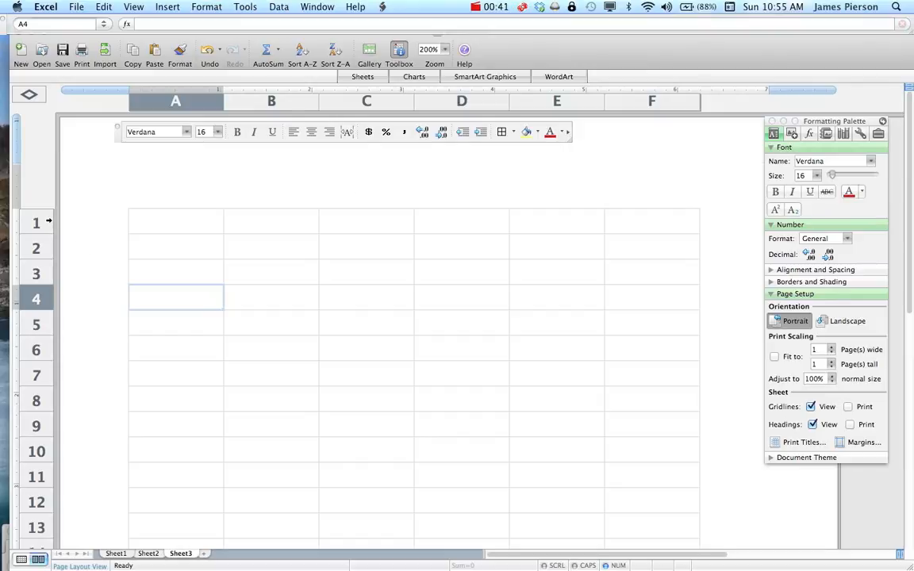
- Highlight cell B2 with a light yellow fill
{"action": "left_click", "coordinate": [279, 247]}
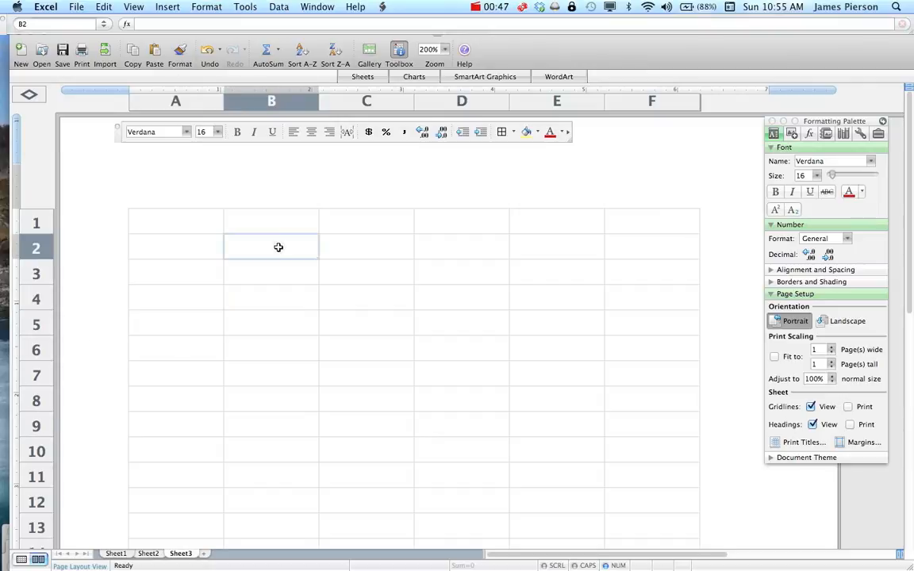
{"action": "left_click", "coordinate": [527, 132]}
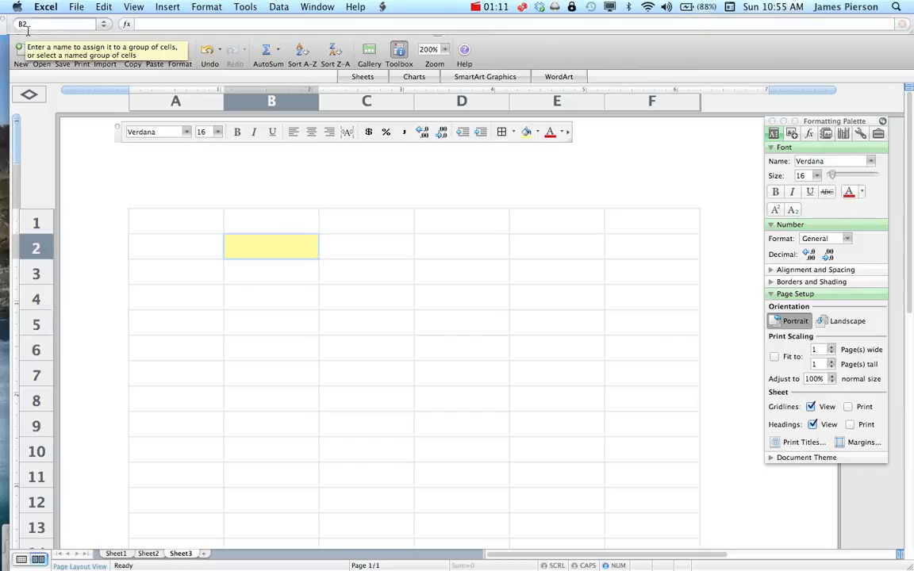
{"action": "left_click", "coordinate": [398, 240]}
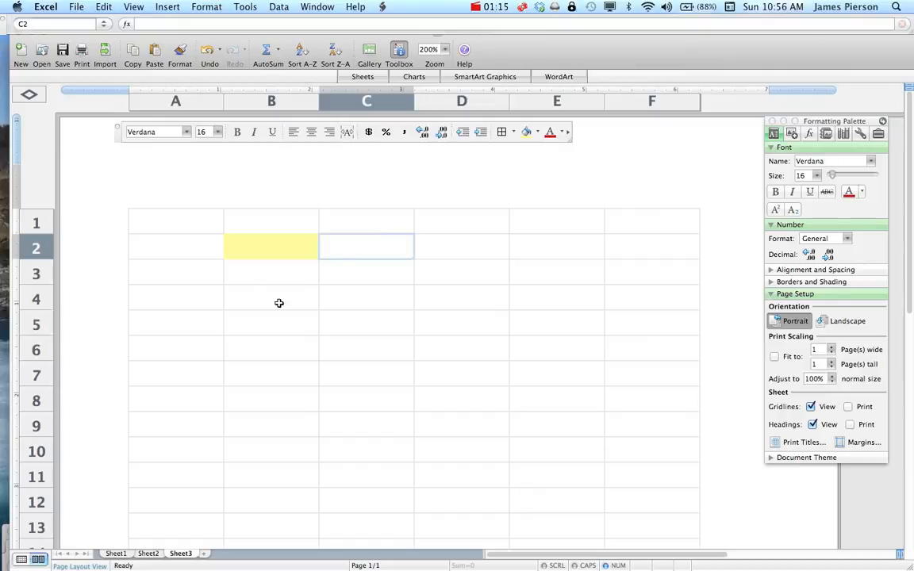
- Set the fill of cell B6 and of cell B2 to No Fill
{"action": "left_click", "coordinate": [265, 343]}
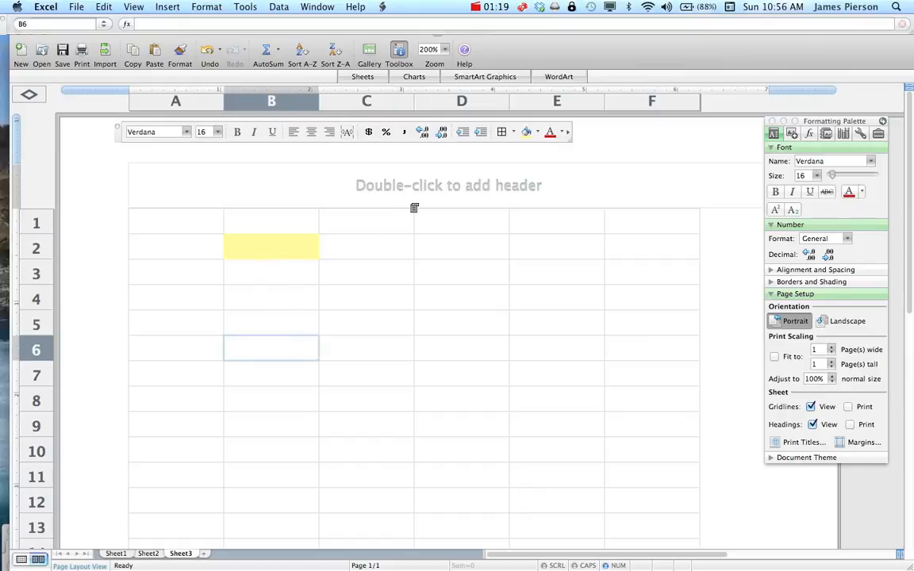
{"action": "left_click", "coordinate": [528, 131]}
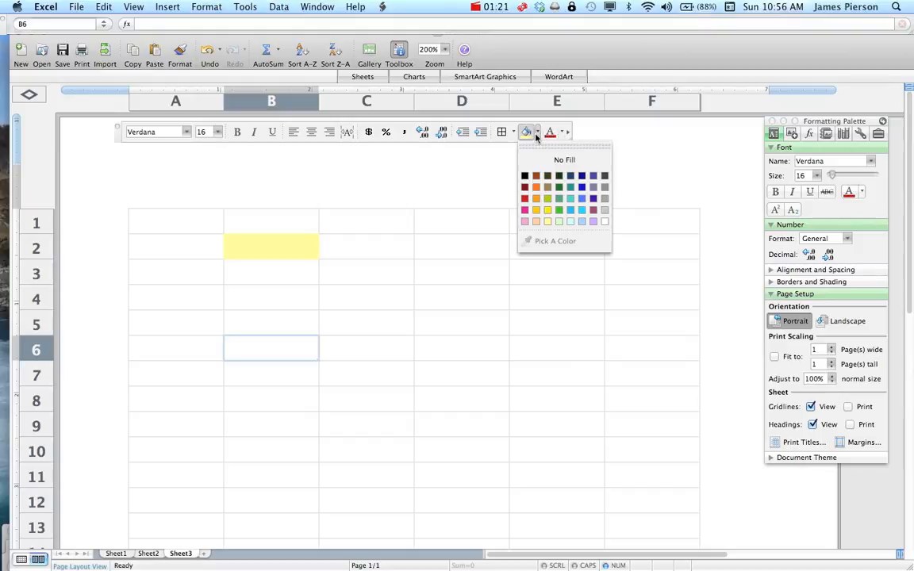
{"action": "left_click", "coordinate": [545, 161]}
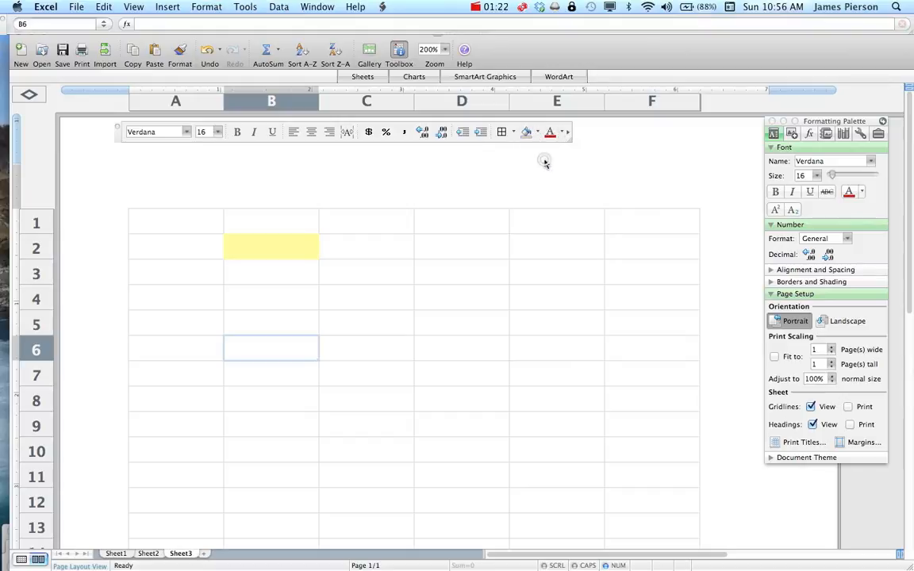
{"action": "left_click", "coordinate": [245, 252]}
{"action": "left_click", "coordinate": [526, 132]}
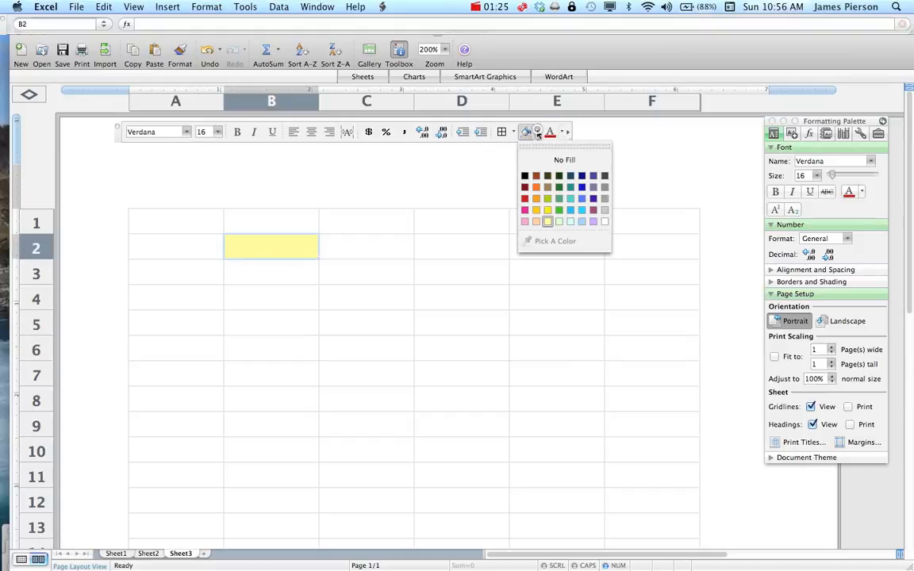
{"action": "left_click", "coordinate": [559, 160]}
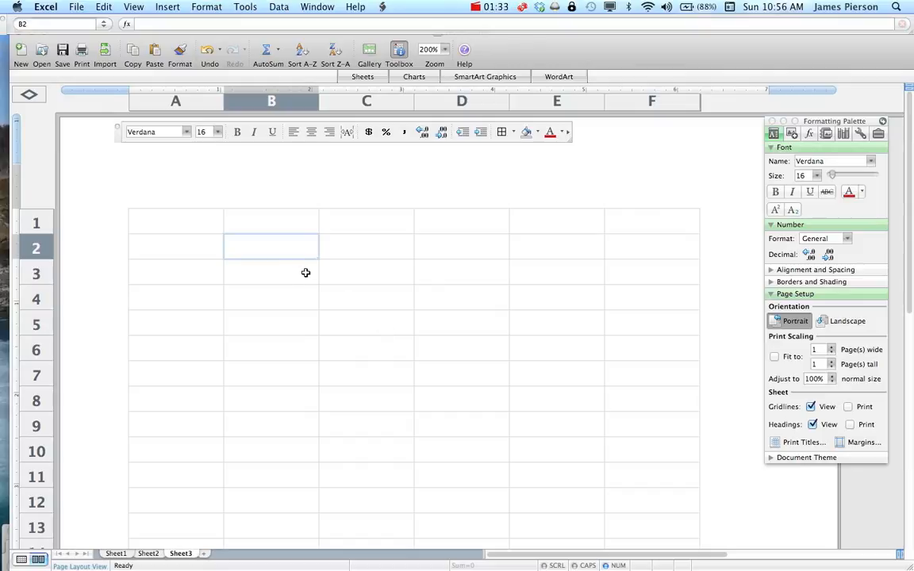
- Enter the text "etetet" in cell B2 and "science" in cell C2
{"action": "type", "text": "etetet"}
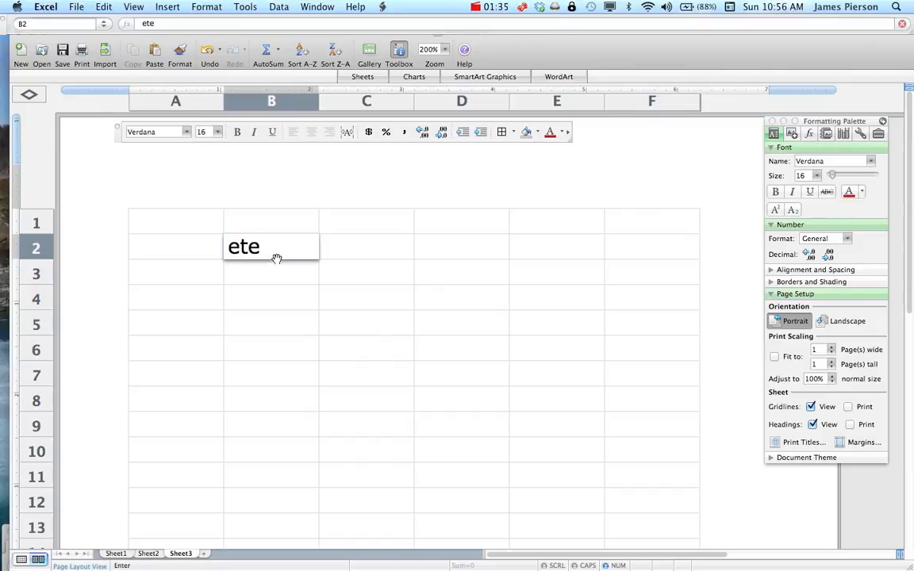
{"action": "left_click", "coordinate": [348, 245]}
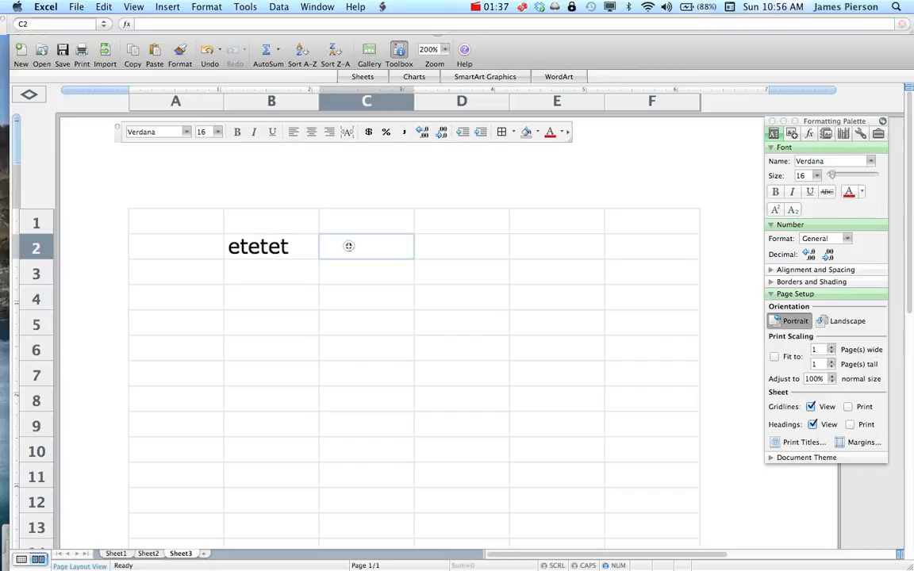
{"action": "type", "text": "scie"}
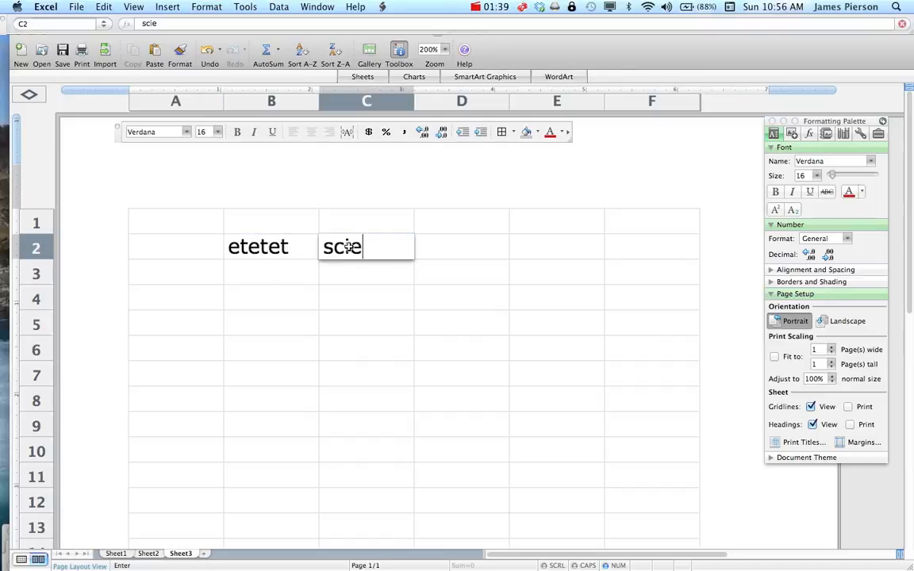
{"action": "type", "text": "nce"}
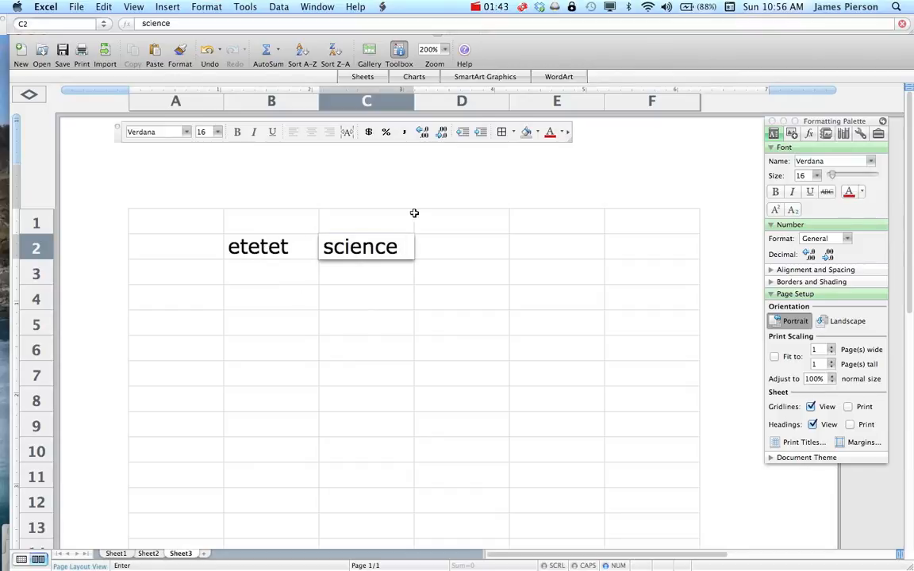
- Enter the numbers 23 in cell B4 and 45 in cell B5
{"action": "left_click", "coordinate": [258, 305]}
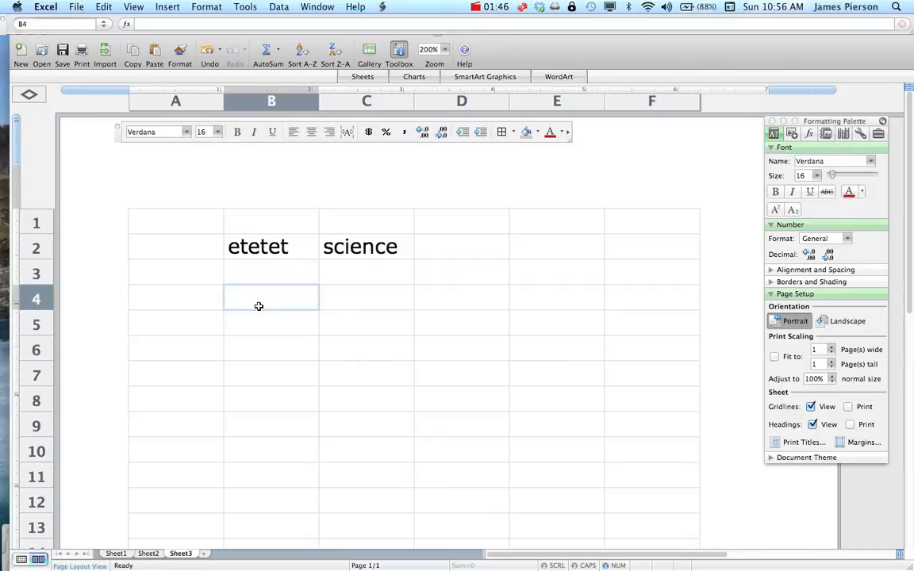
{"action": "type", "text": "23"}
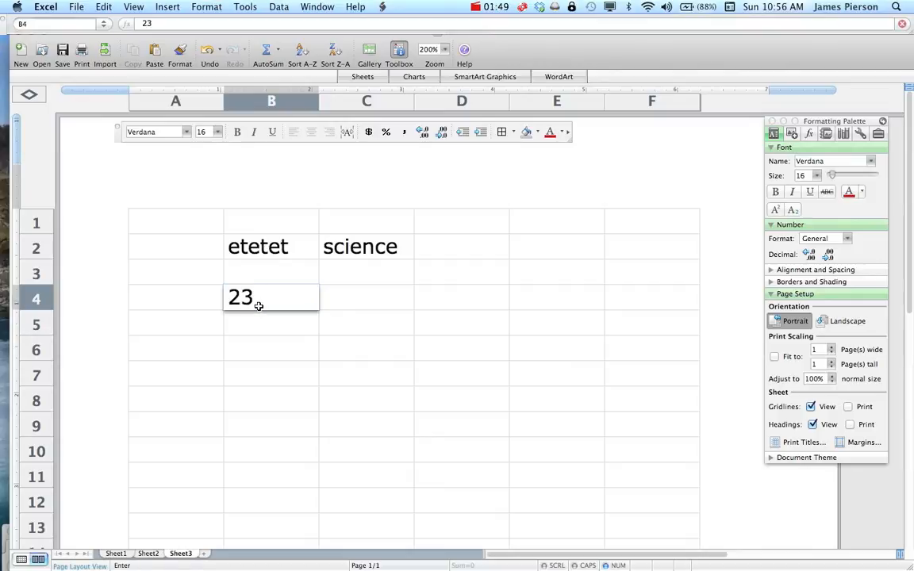
{"action": "key", "text": "Return"}
{"action": "type", "text": "45"}
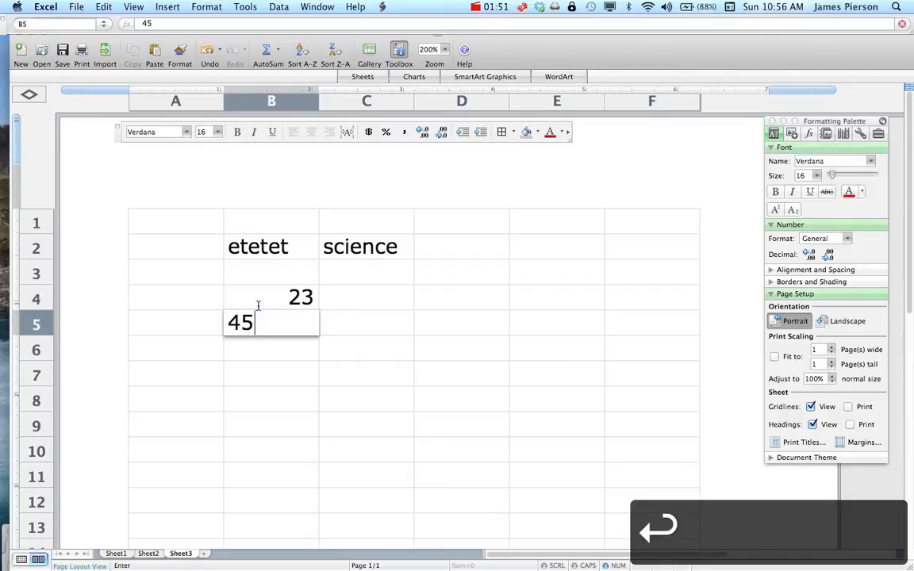
{"action": "key", "text": "Return"}
- Enter values with units in column B: "23g" in cell B7 and "23 grams" in cell B9
{"action": "left_click", "coordinate": [286, 373]}
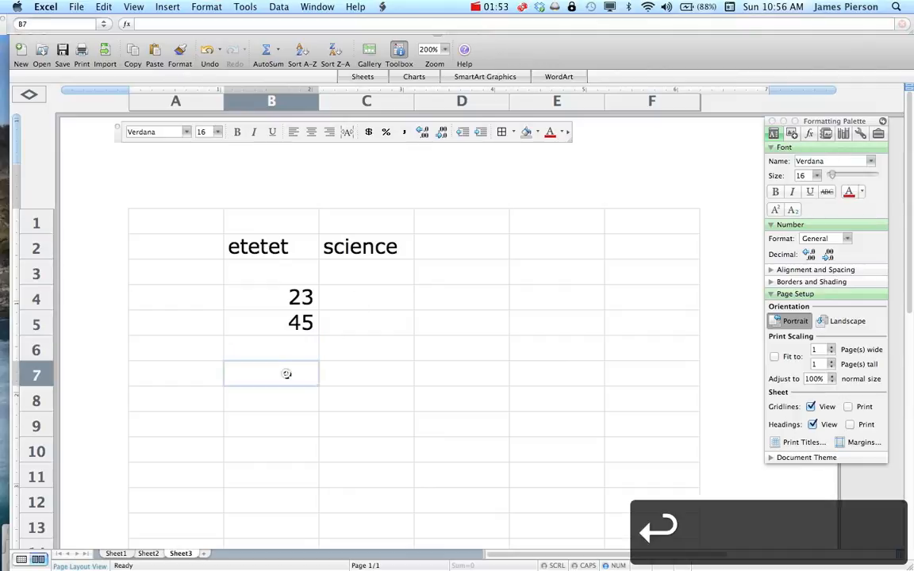
{"action": "type", "text": "23g"}
{"action": "key", "text": "Return"}
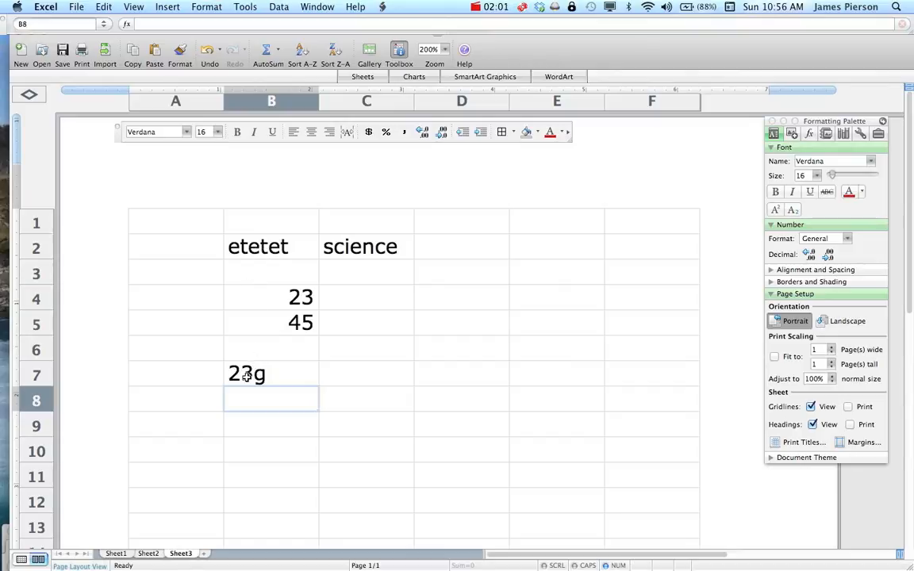
{"action": "left_click", "coordinate": [262, 426]}
{"action": "type", "text": "23"}
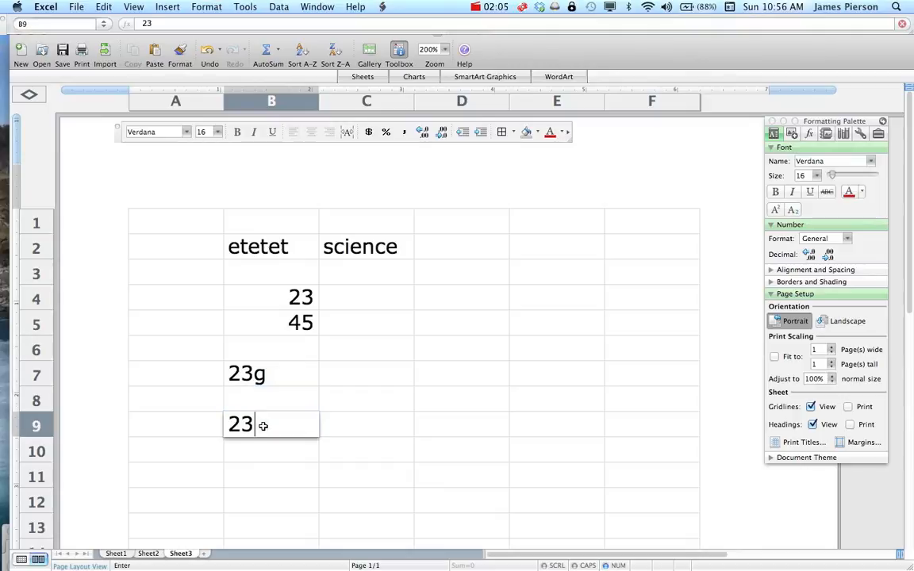
{"action": "type", "text": " grams"}
{"action": "key", "text": "Return"}
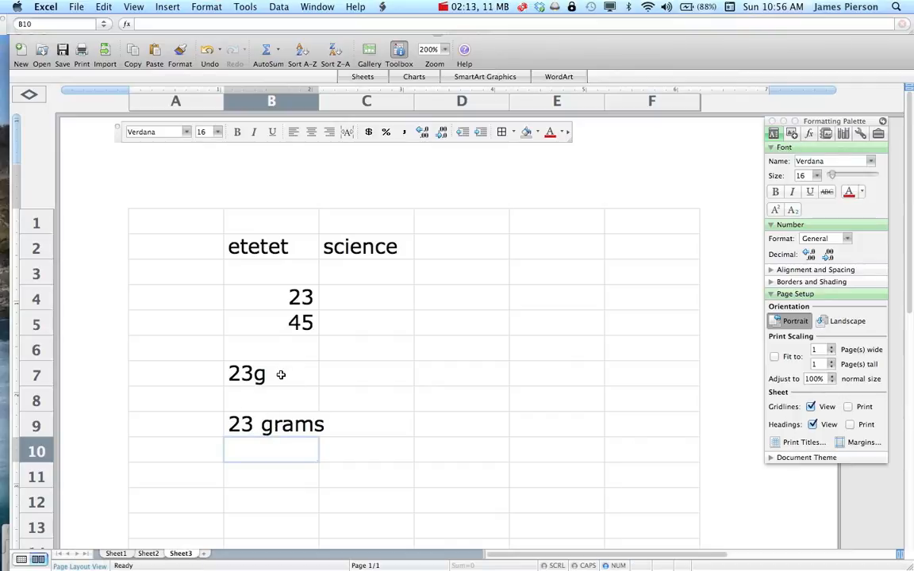
- Clear the sample entries from cells B9, B7, B5, B4, B2 and C2
{"action": "left_click", "coordinate": [252, 428]}
{"action": "key", "text": "BackSpace"}
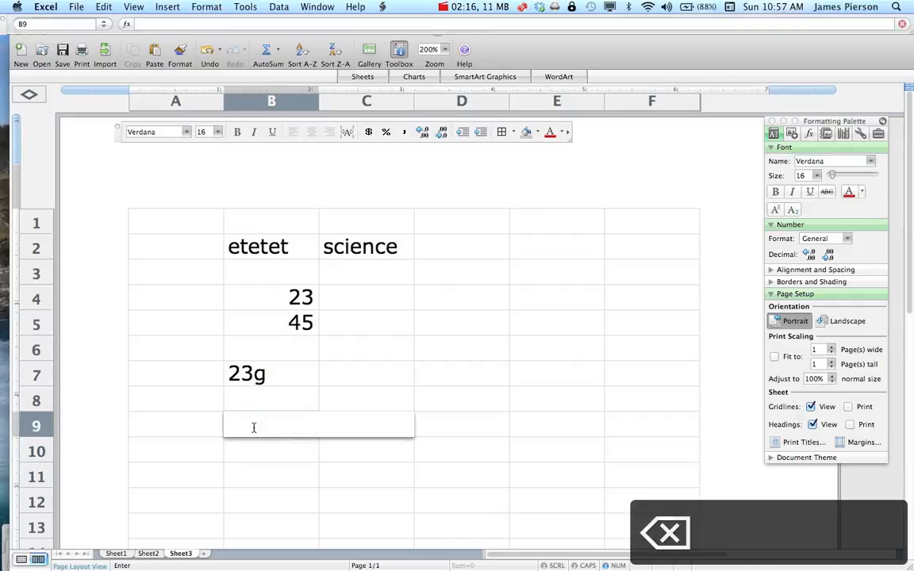
{"action": "left_click", "coordinate": [249, 372]}
{"action": "key", "text": "BackSpace"}
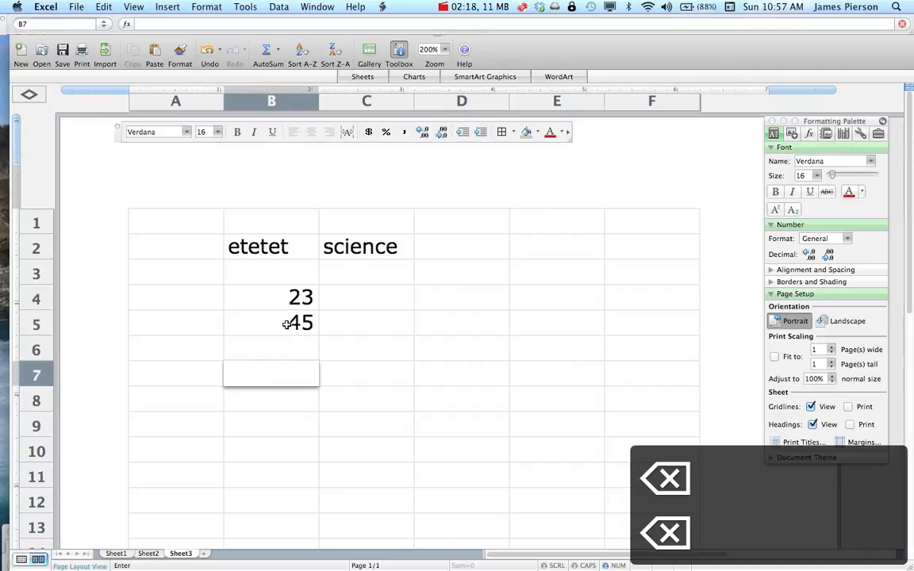
{"action": "left_click", "coordinate": [290, 321]}
{"action": "key", "text": "BackSpace"}
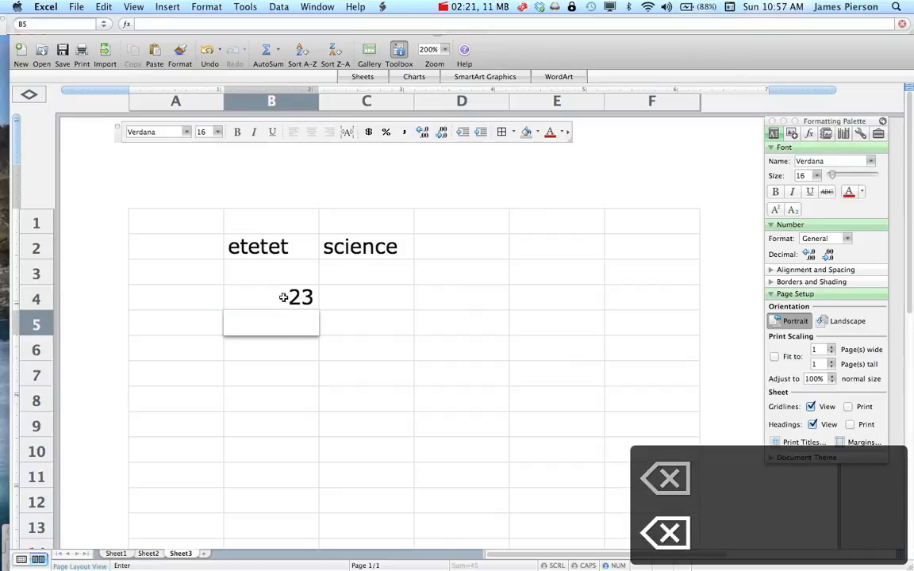
{"action": "left_click", "coordinate": [285, 297]}
{"action": "key", "text": "BackSpace"}
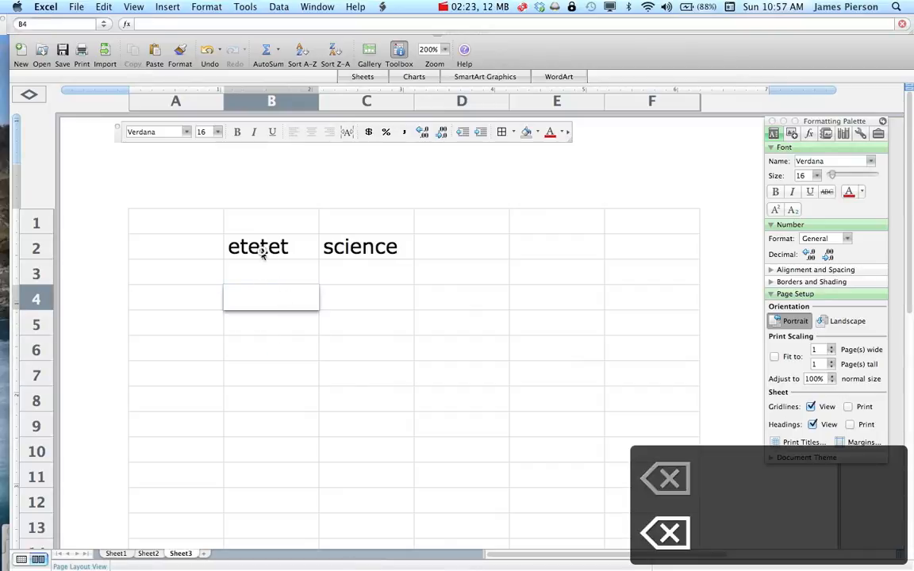
{"action": "left_click", "coordinate": [262, 252]}
{"action": "key", "text": "BackSpace"}
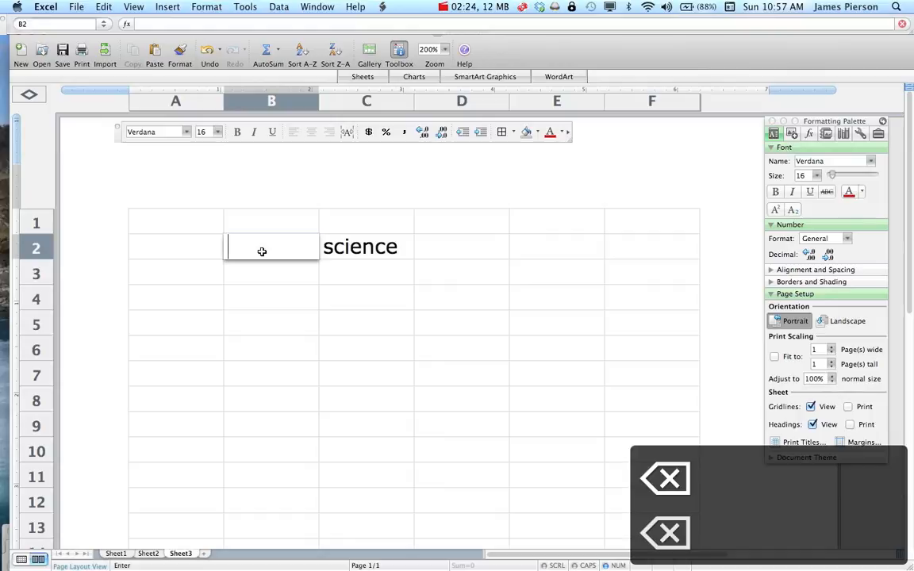
{"action": "left_click", "coordinate": [349, 249]}
{"action": "key", "text": "BackSpace"}
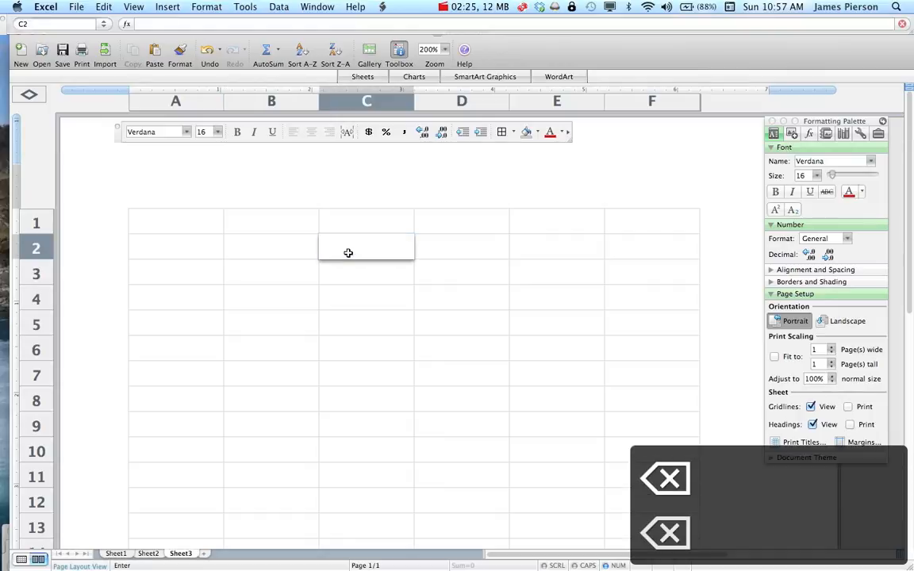
{"action": "left_click", "coordinate": [277, 317]}
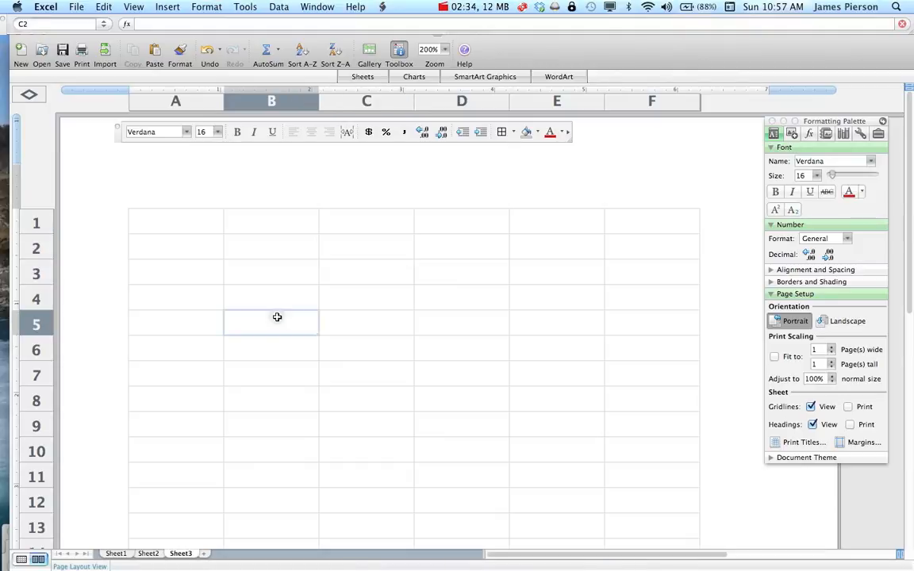
- Switch to Sheet1 with the Fertilizer and Compost measurements and deselect the Compost column data
{"action": "left_click", "coordinate": [149, 554]}
{"action": "left_click", "coordinate": [176, 554]}
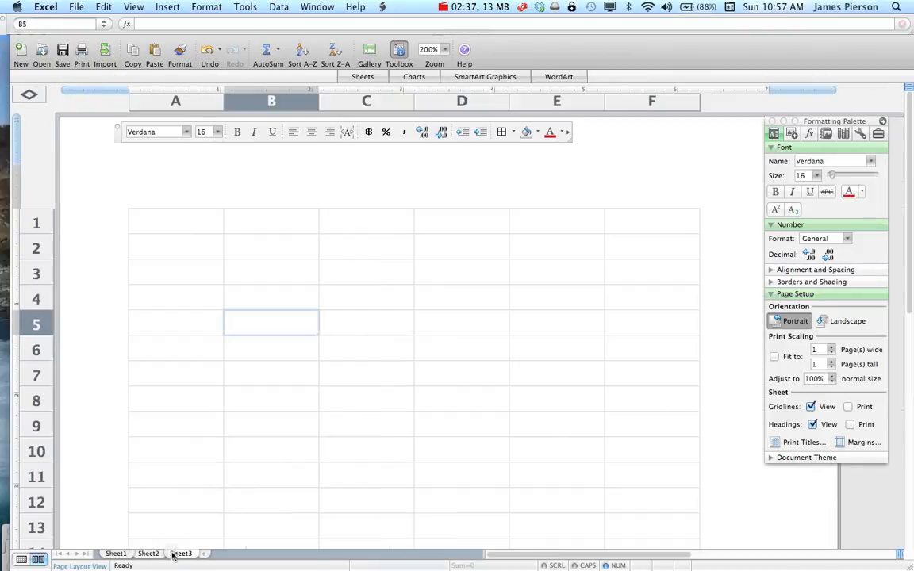
{"action": "left_click", "coordinate": [115, 553]}
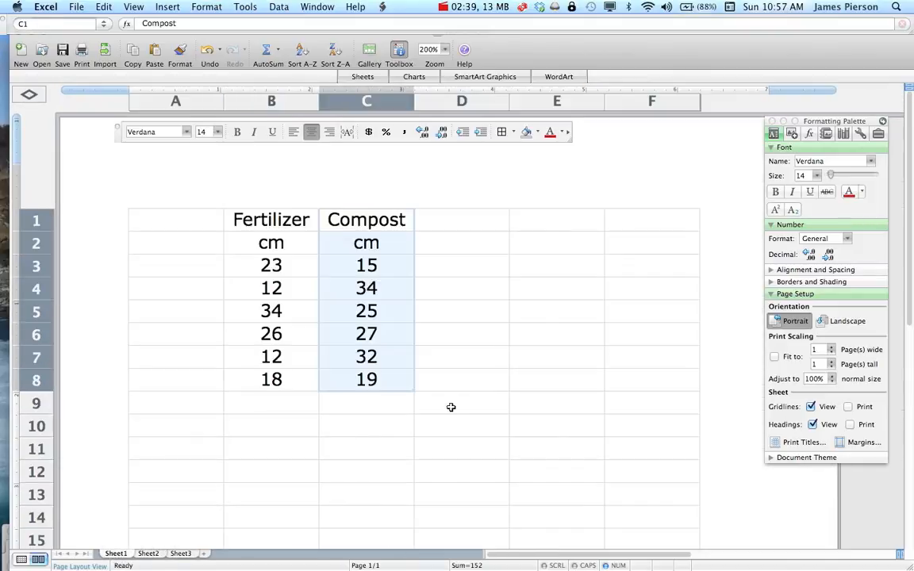
{"action": "left_click", "coordinate": [422, 426]}
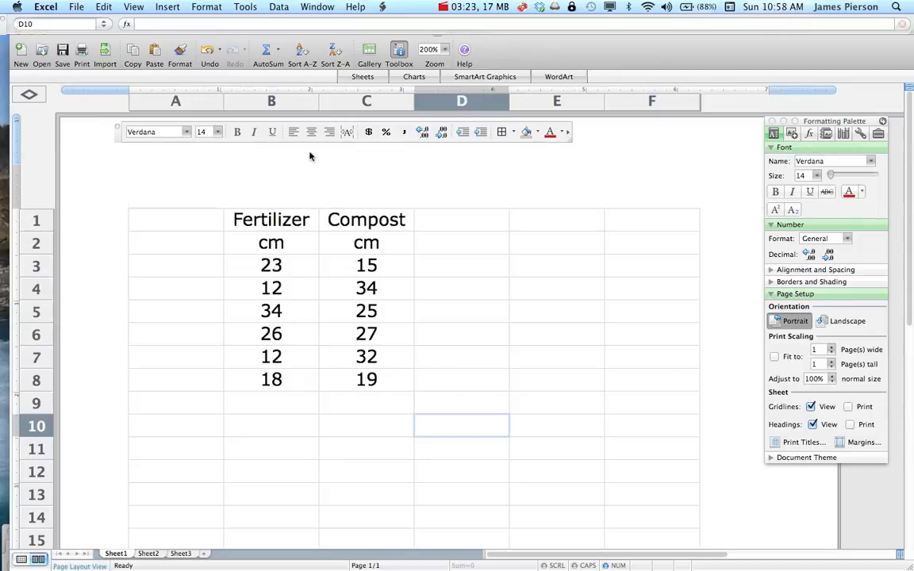
- Enter the formula =23+12+34 in cell B10 to add the first three Fertilizer values
{"action": "left_click", "coordinate": [252, 432]}
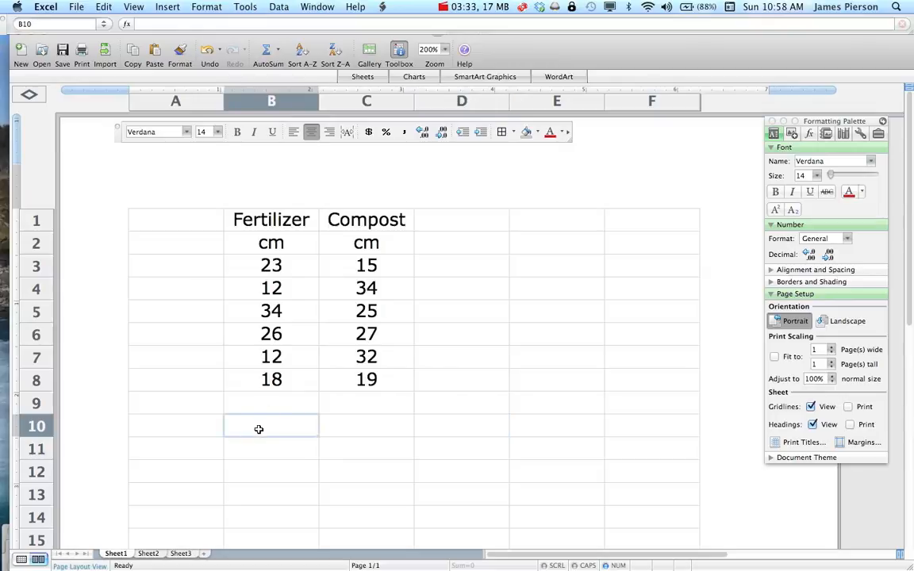
{"action": "type", "text": "="}
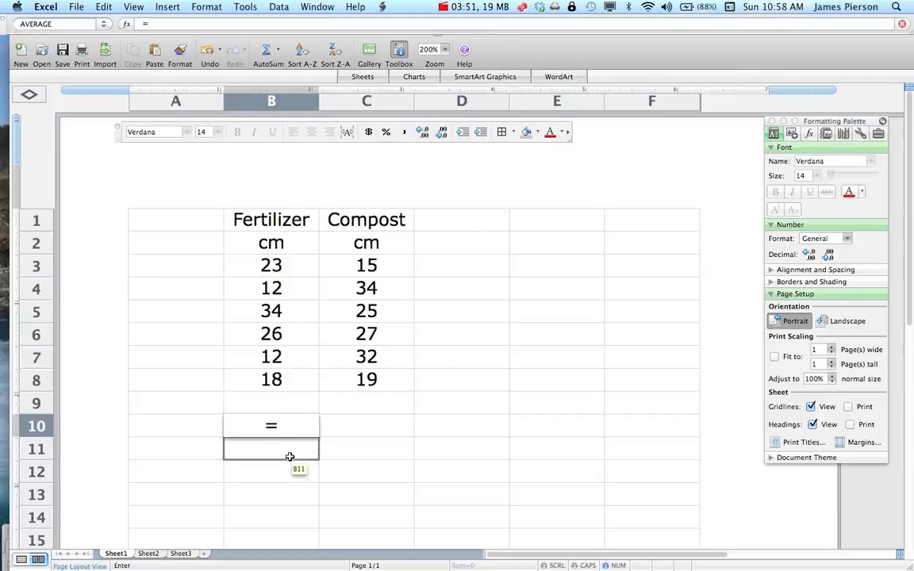
{"action": "type", "text": "23+"}
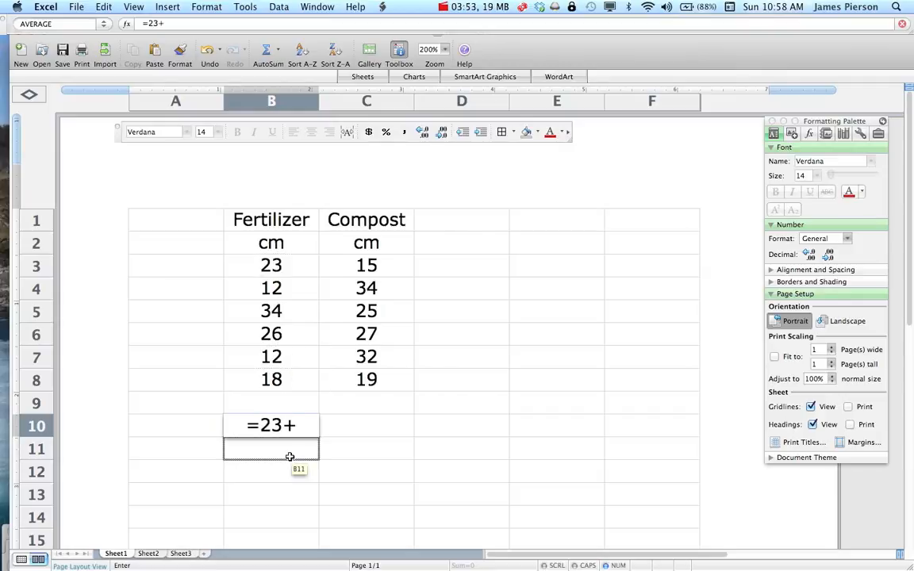
{"action": "type", "text": "12"}
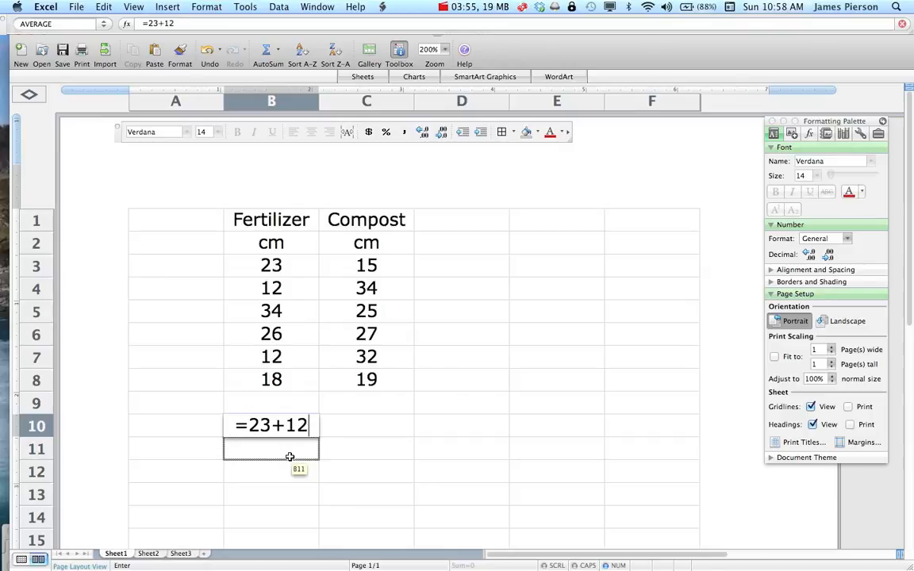
{"action": "type", "text": "+34"}
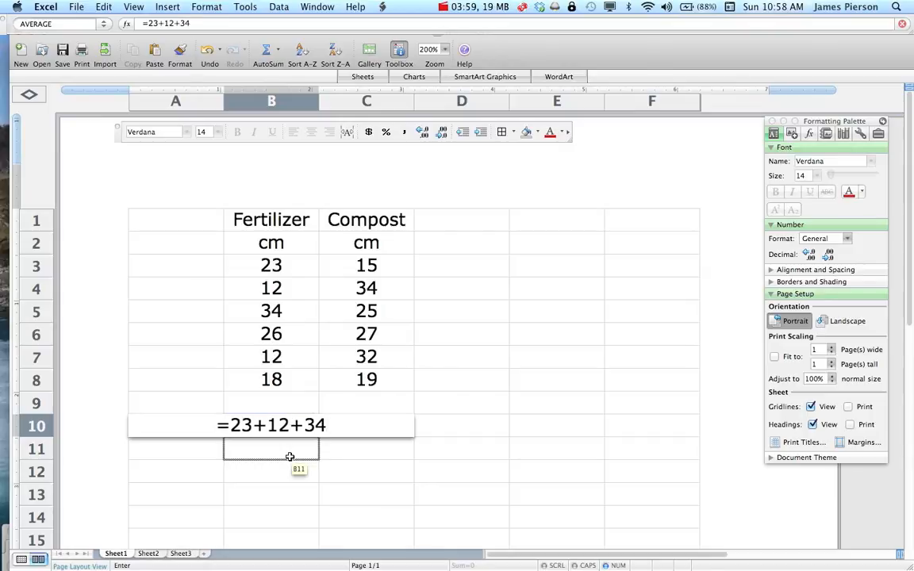
{"action": "key", "text": "Return"}
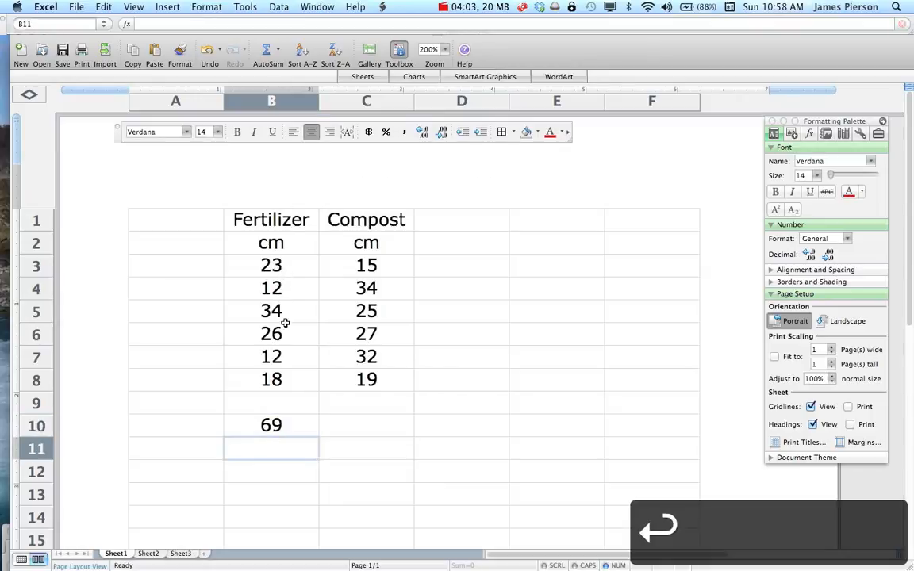
- Clear cell B10 and enter the formula =sum(B3:B8) there to total the Fertilizer measurements
{"action": "left_click", "coordinate": [290, 430]}
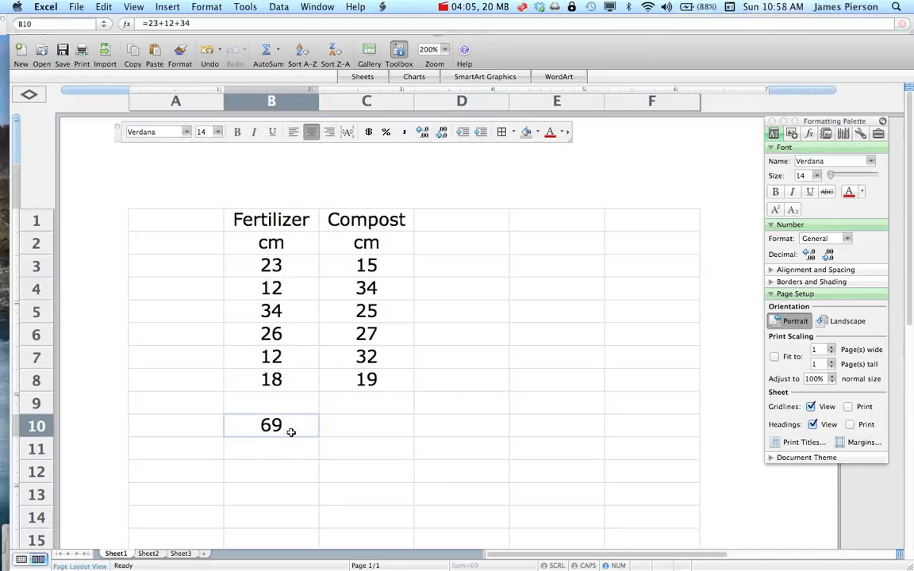
{"action": "key", "text": "BackSpace"}
{"action": "left_click", "coordinate": [283, 461]}
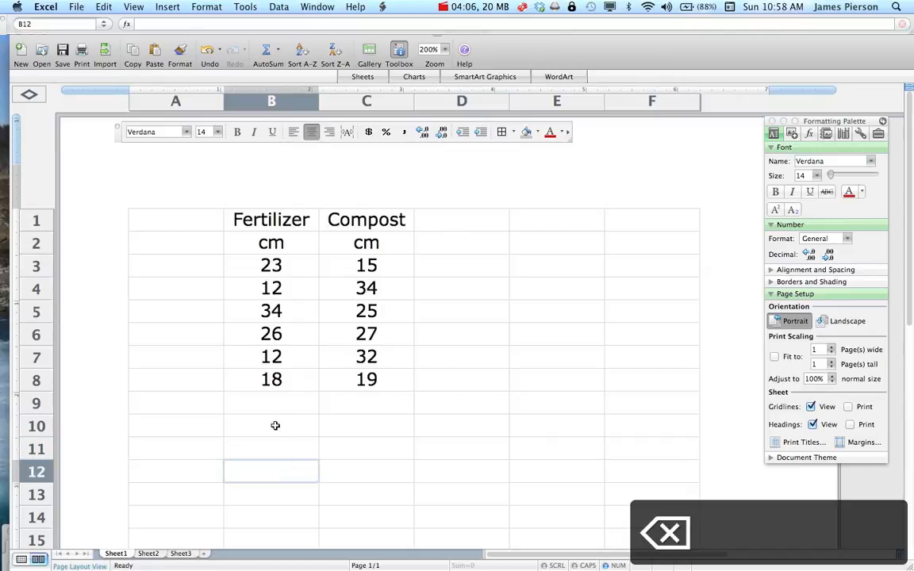
{"action": "left_click", "coordinate": [274, 425]}
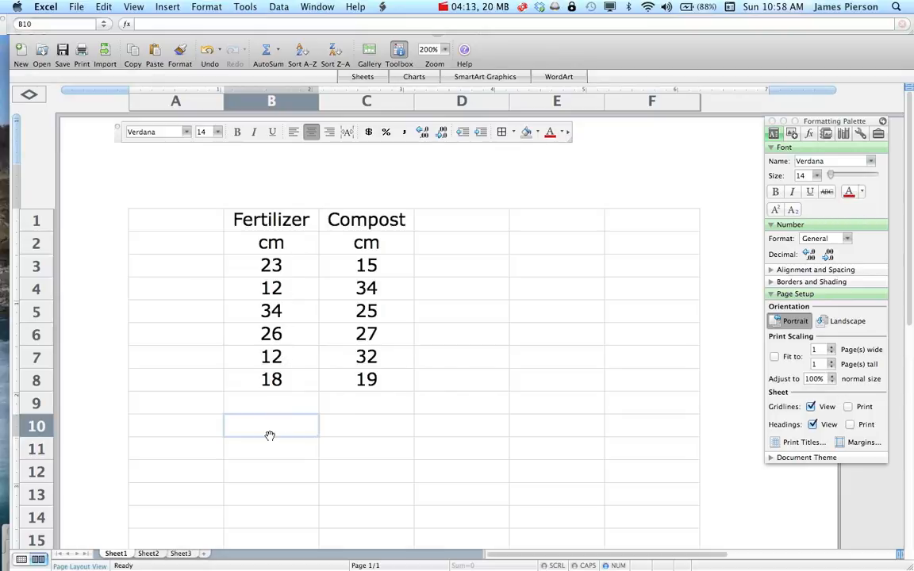
{"action": "type", "text": "="}
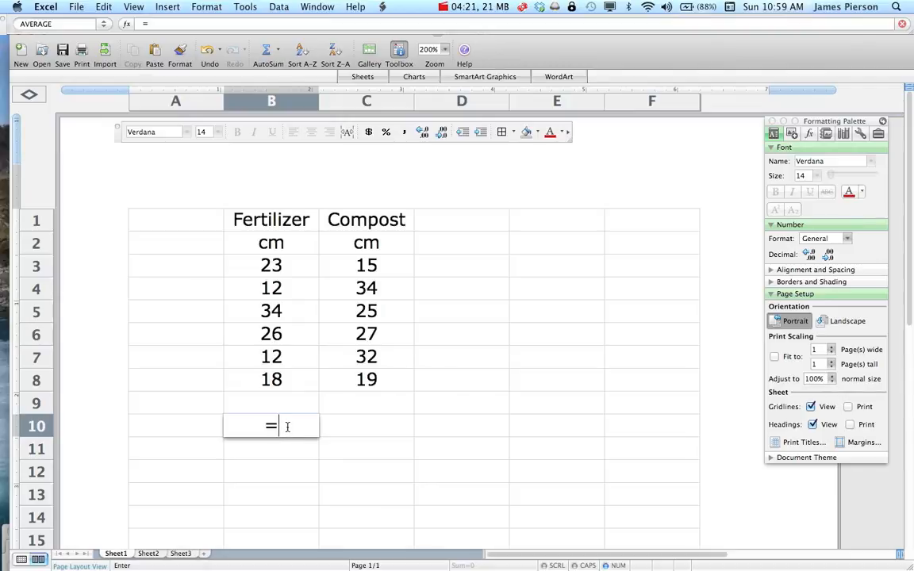
{"action": "type", "text": "sum"}
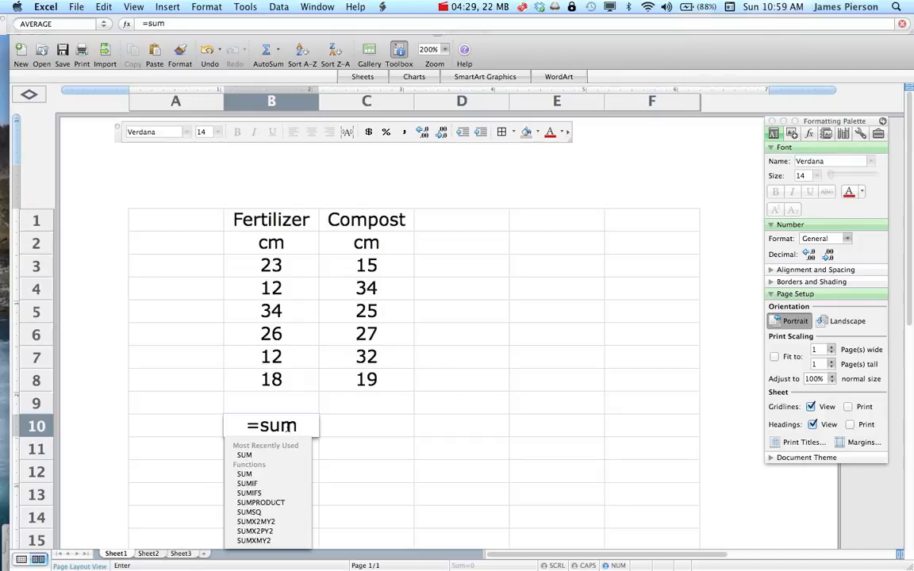
{"action": "type", "text": "("}
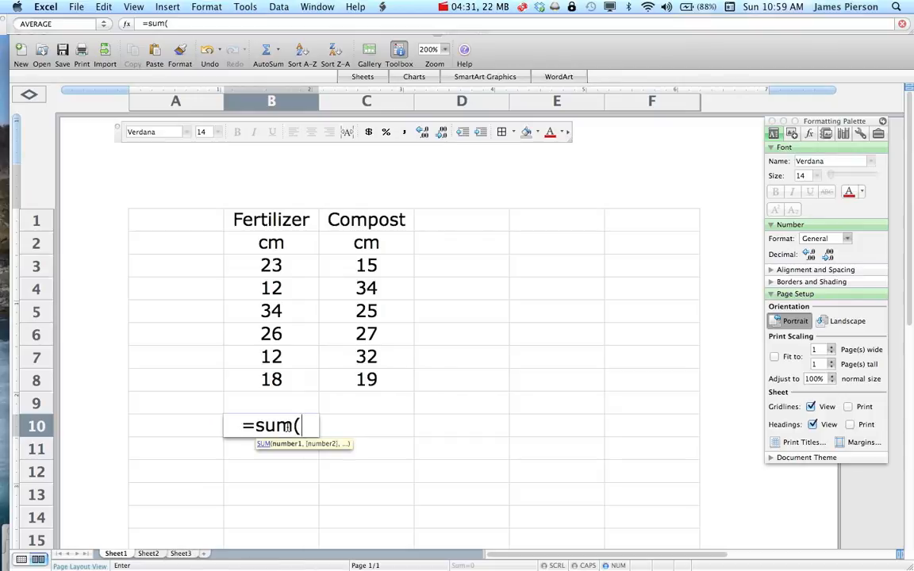
{"action": "left_click_drag", "start_coordinate": [283, 265], "coordinate": [277, 379]}
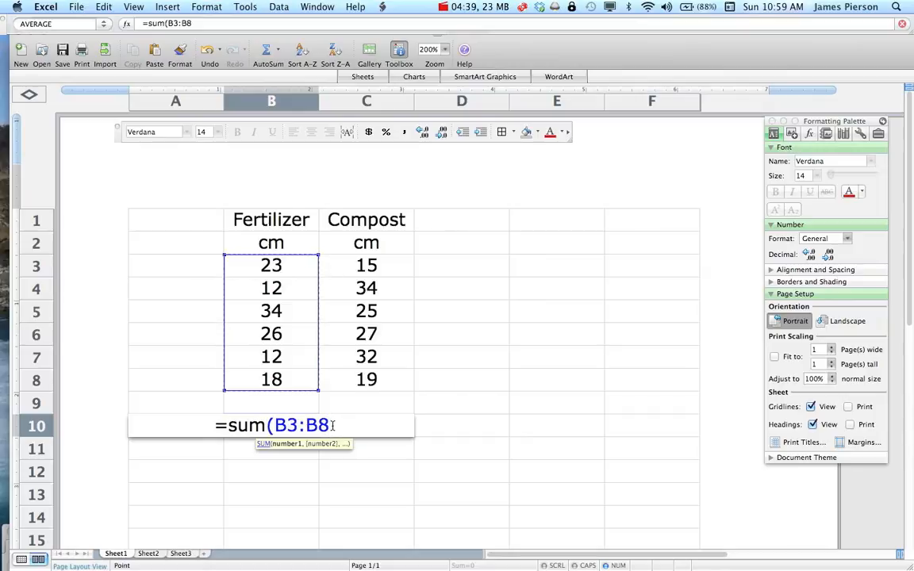
{"action": "type", "text": ")"}
{"action": "key", "text": "Return"}
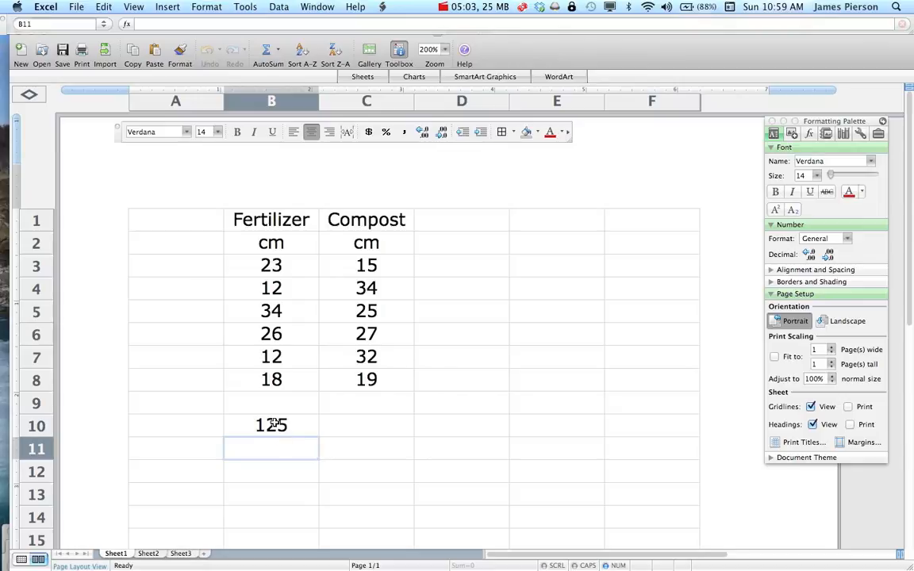
- Enter the formula =125/6 in cell B11 to divide the Fertilizer total by the number of measurements
{"action": "type", "text": "="}
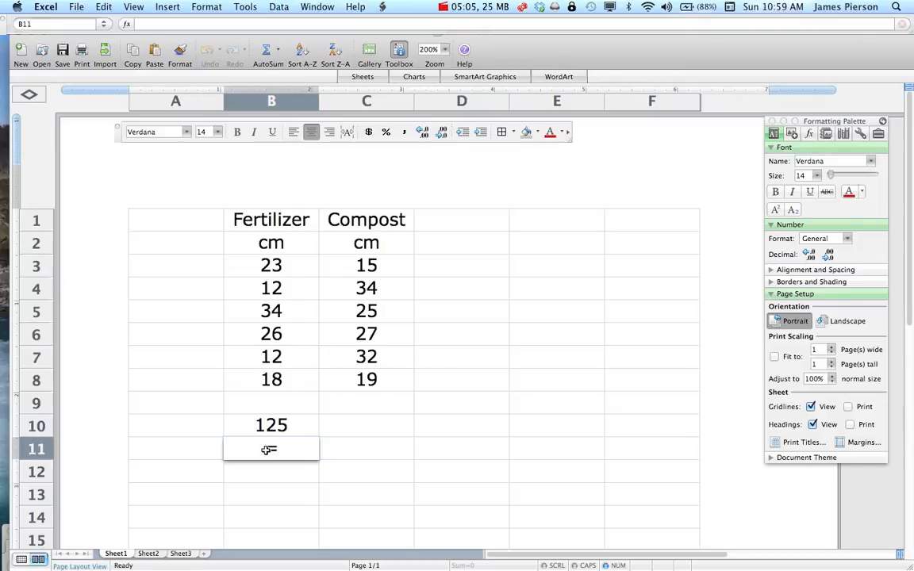
{"action": "type", "text": "12"}
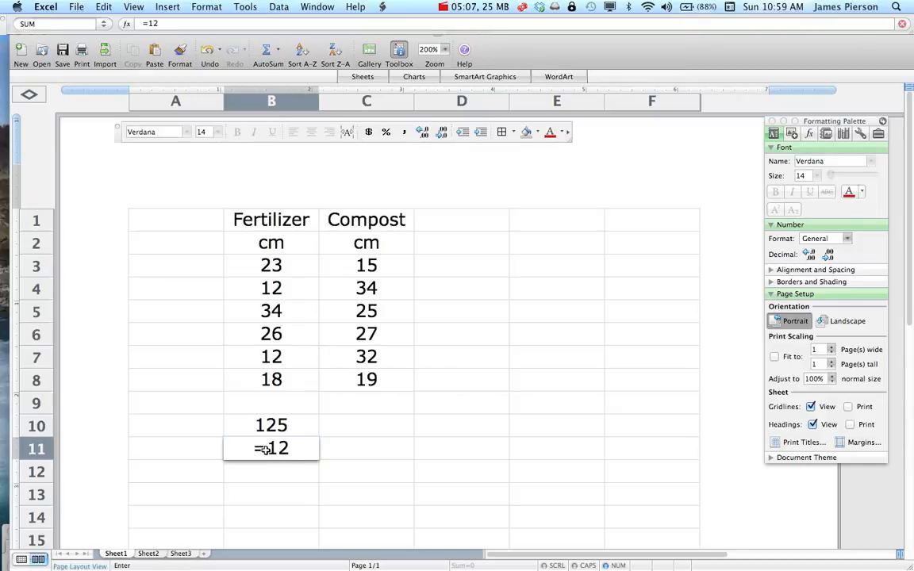
{"action": "type", "text": "5"}
{"action": "left_click", "coordinate": [296, 466]}
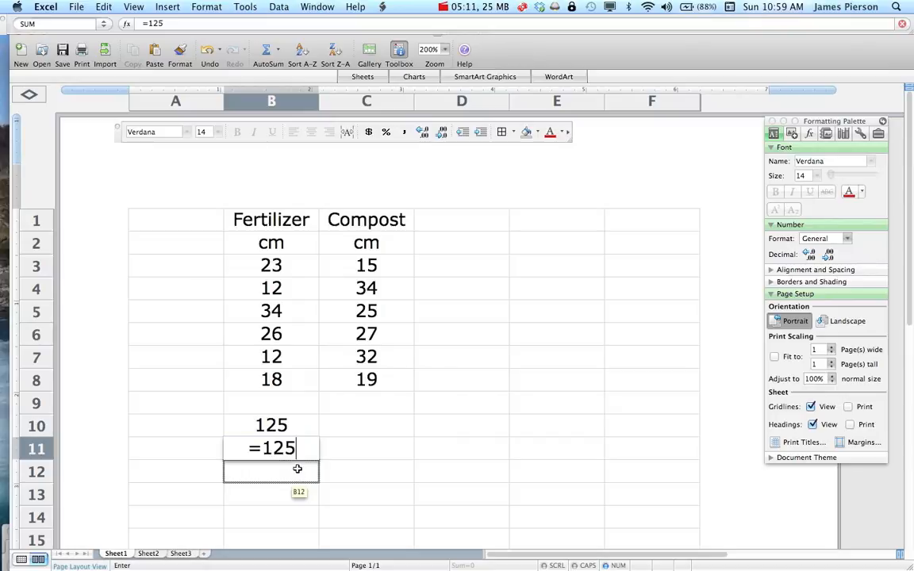
{"action": "type", "text": "/"}
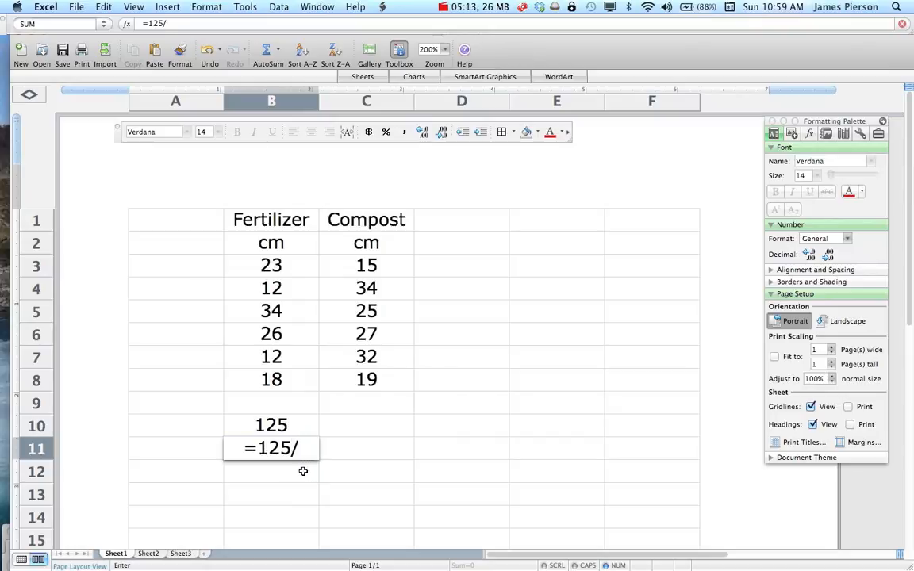
{"action": "type", "text": "6"}
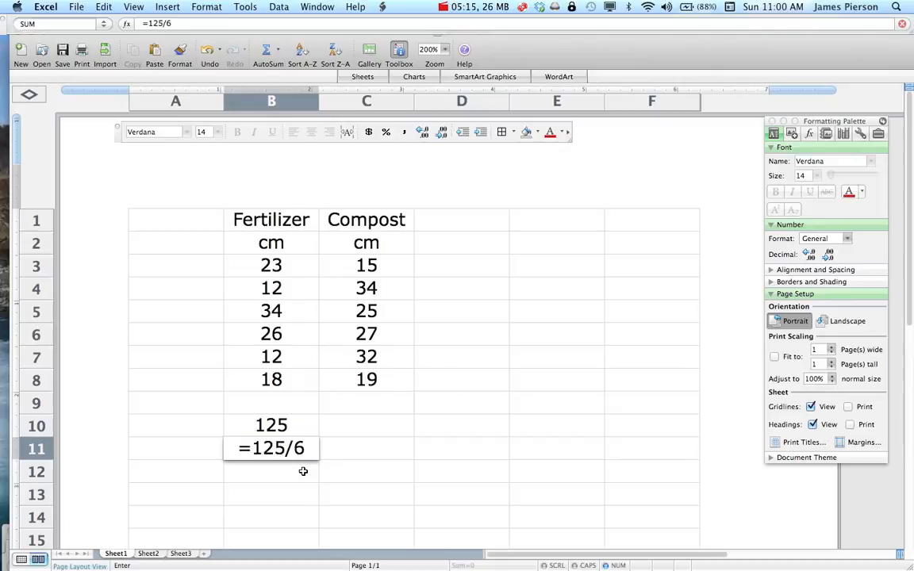
{"action": "key", "text": "Return"}
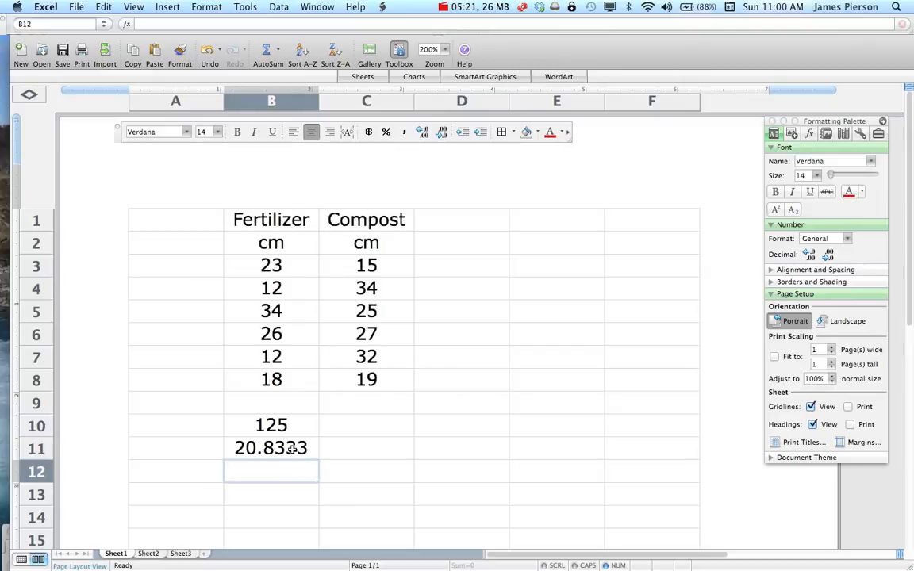
- Clear cell B11 and enter the formula =B10/6 there, using a reference to the total's cell
{"action": "left_click", "coordinate": [292, 448]}
{"action": "key", "text": "BackSpace"}
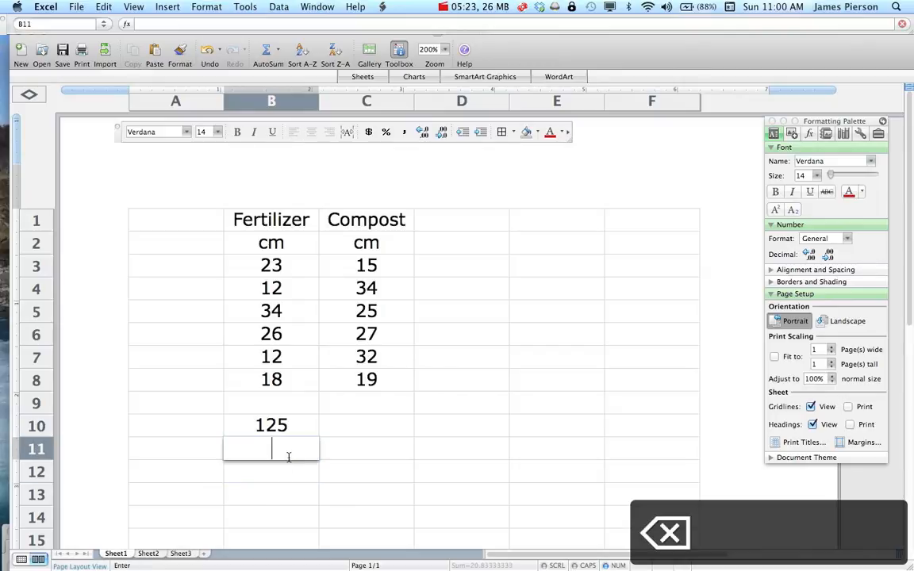
{"action": "left_click", "coordinate": [272, 481]}
{"action": "left_click", "coordinate": [265, 447]}
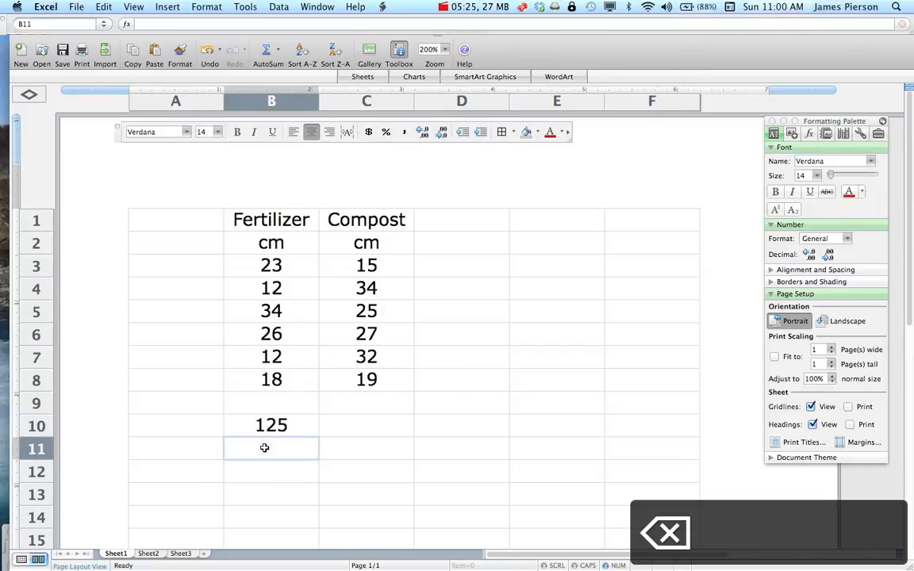
{"action": "type", "text": "="}
{"action": "left_click", "coordinate": [271, 426]}
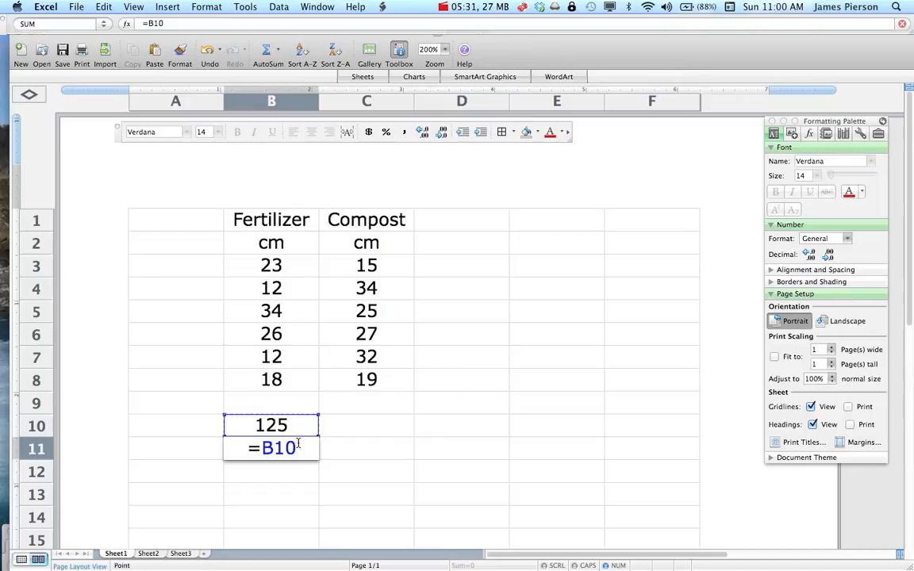
{"action": "type", "text": "/"}
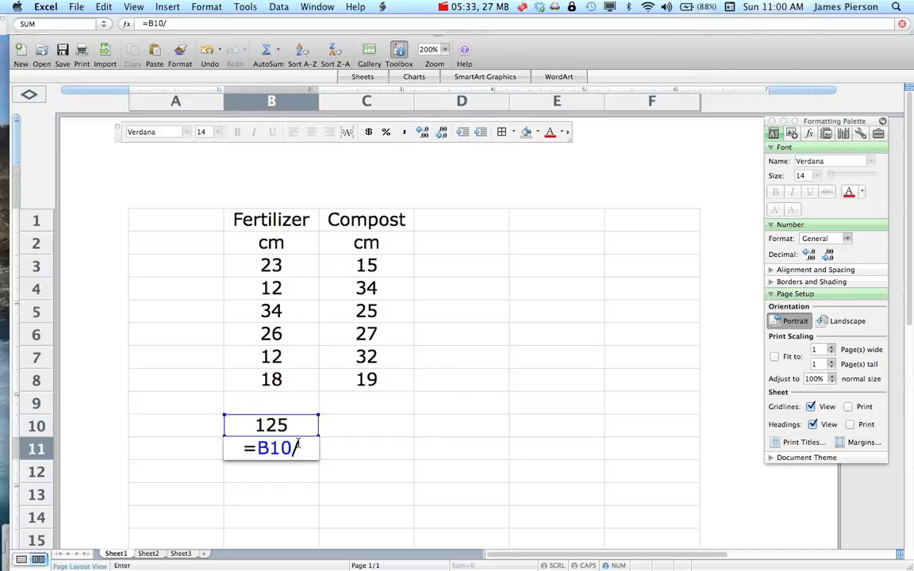
{"action": "type", "text": "6"}
{"action": "key", "text": "Return"}
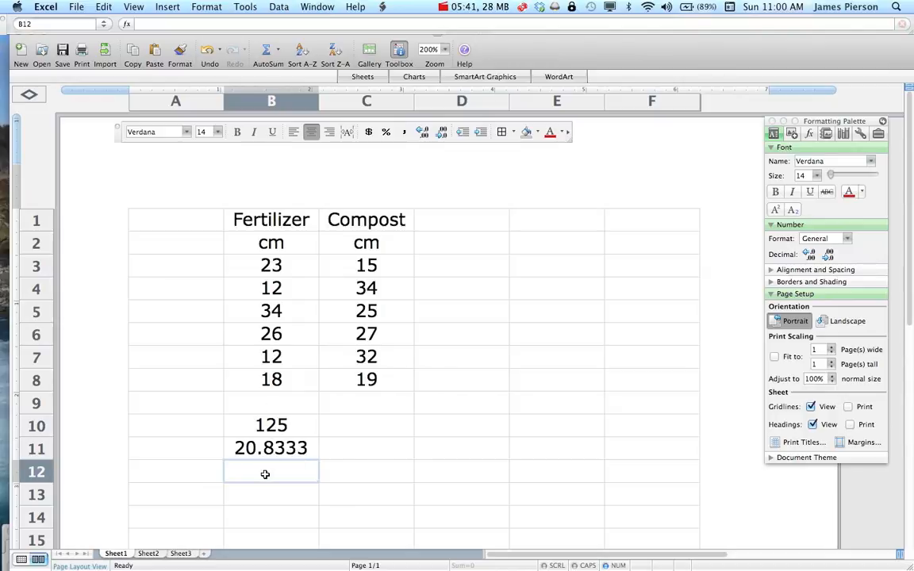
- Enter the formula =average(B3:B8) in cell B12 to average the Fertilizer measurements
{"action": "type", "text": "="}
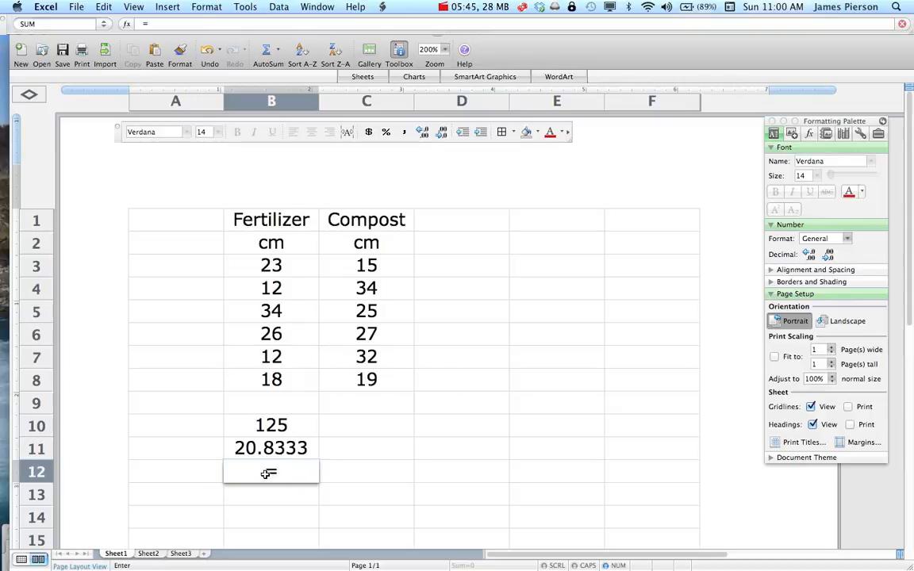
{"action": "type", "text": "av"}
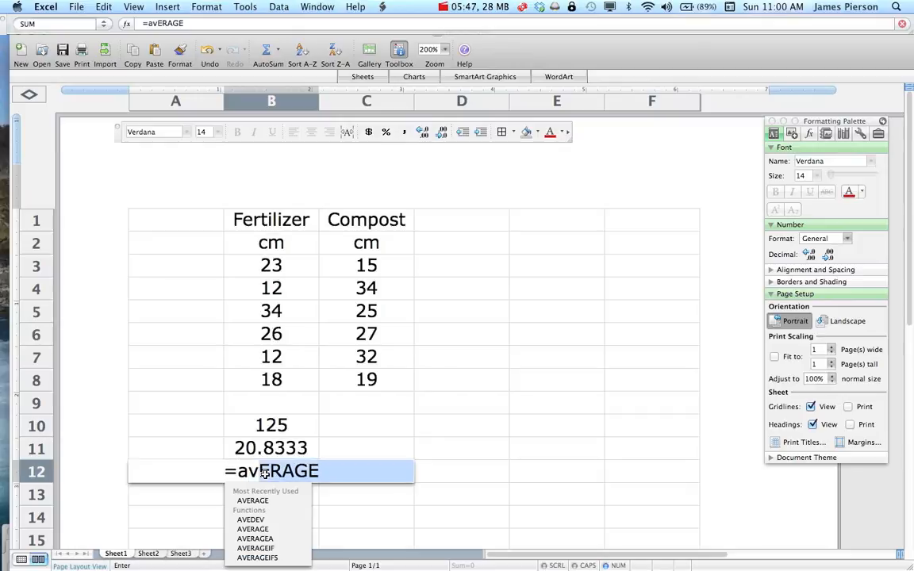
{"action": "type", "text": "er"}
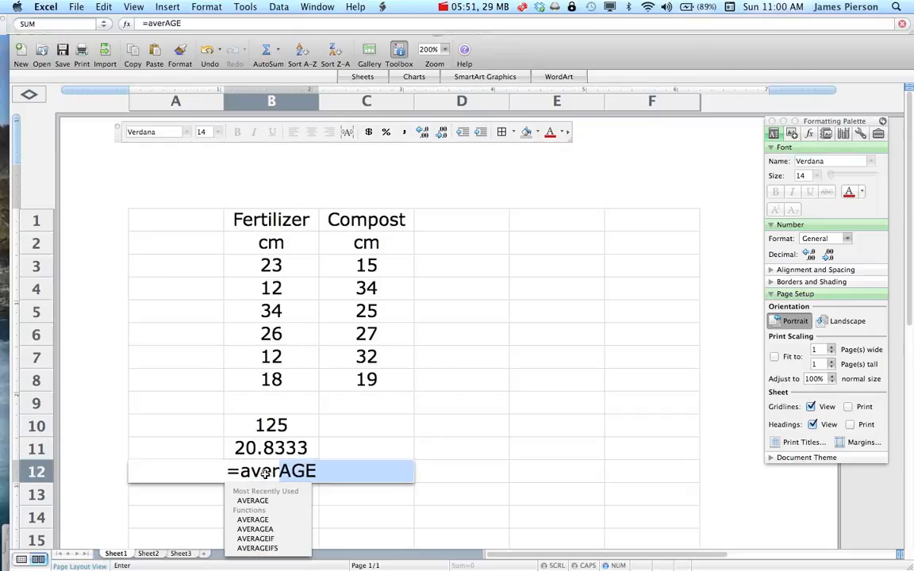
{"action": "type", "text": "age"}
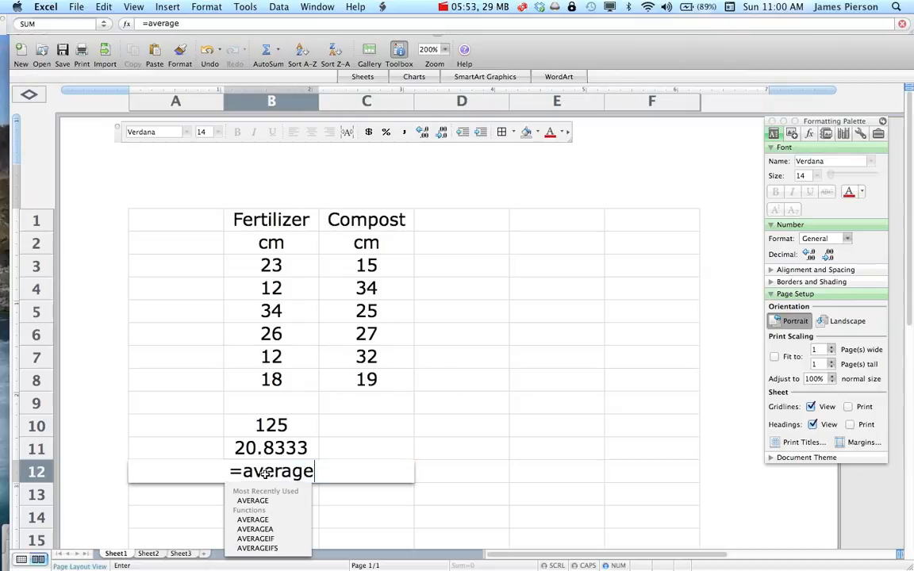
{"action": "type", "text": "("}
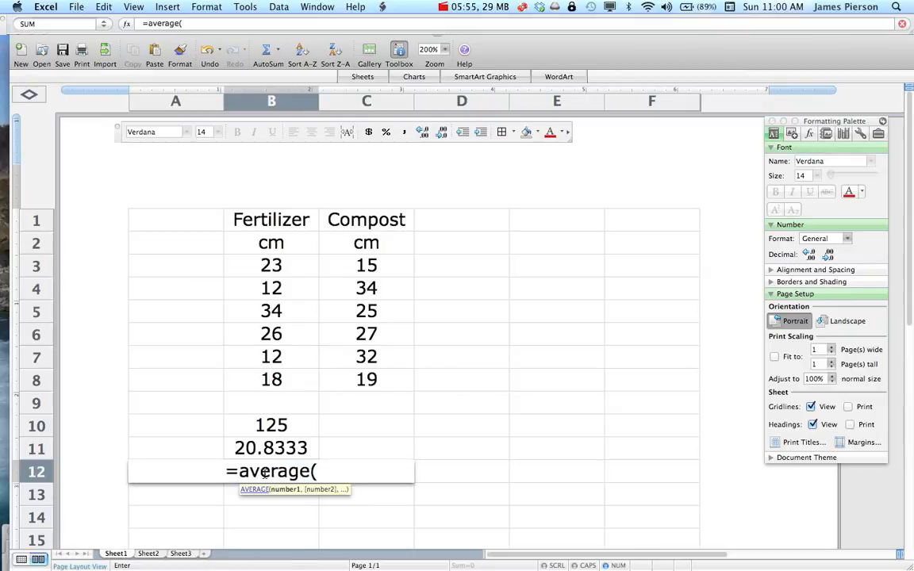
{"action": "left_click_drag", "start_coordinate": [261, 261], "coordinate": [270, 378]}
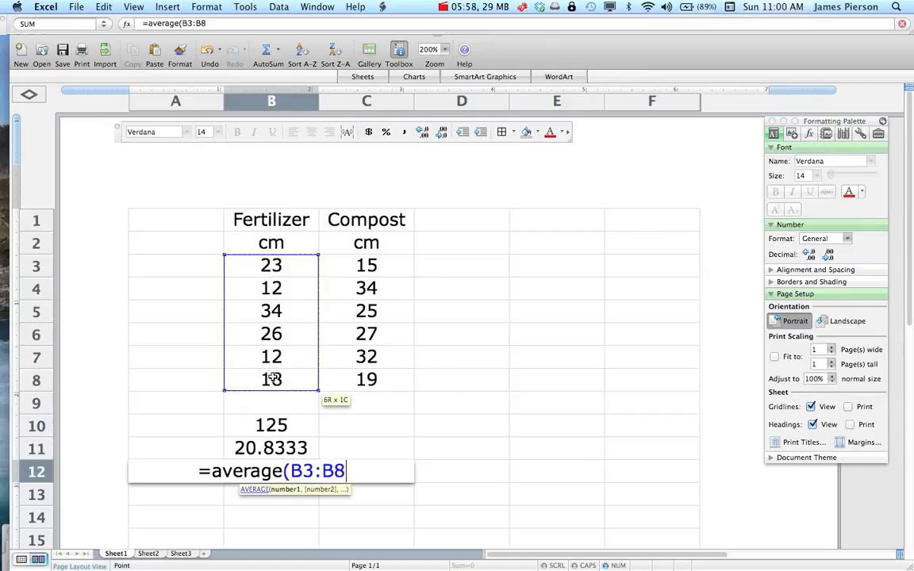
{"action": "type", "text": ")"}
{"action": "key", "text": "Return"}
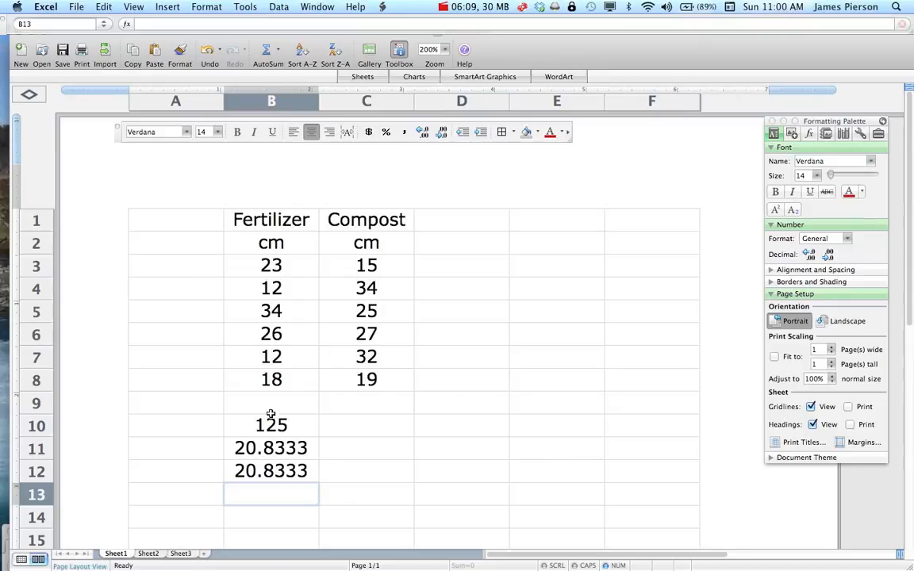
- Clear the formulas under the Fertilizer data by copying the blank cells C9:C13 over B9:B13, and select cell B9
{"action": "left_click_drag", "start_coordinate": [368, 410], "coordinate": [371, 493]}
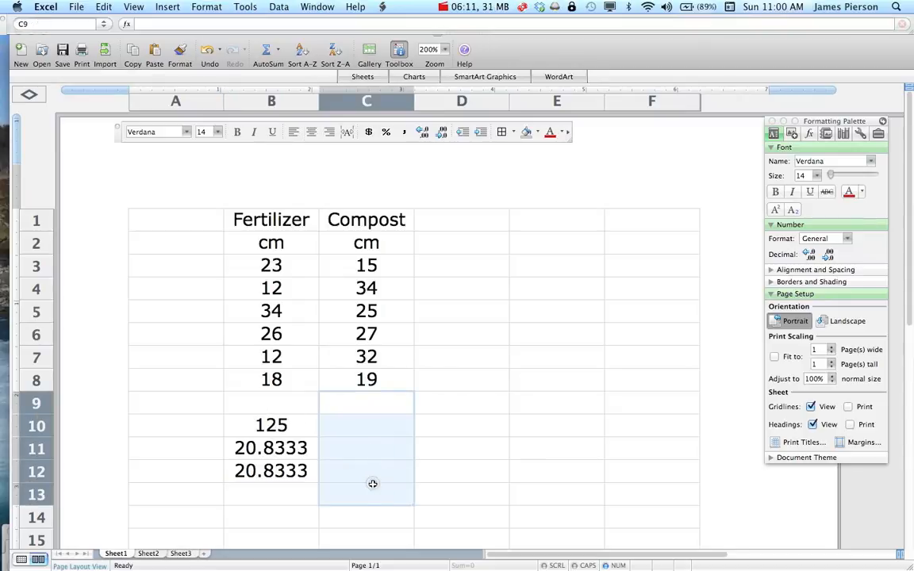
{"action": "key", "text": "super+c"}
{"action": "left_click", "coordinate": [253, 401]}
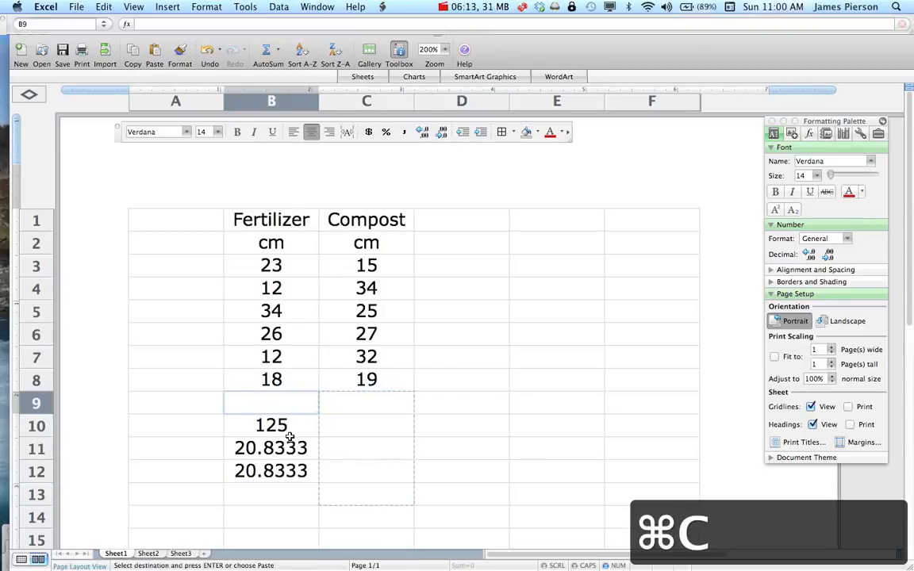
{"action": "left_click", "coordinate": [295, 481], "text": "shift"}
{"action": "key", "text": "super+v"}
{"action": "left_click", "coordinate": [295, 481]}
{"action": "left_click", "coordinate": [271, 402]}
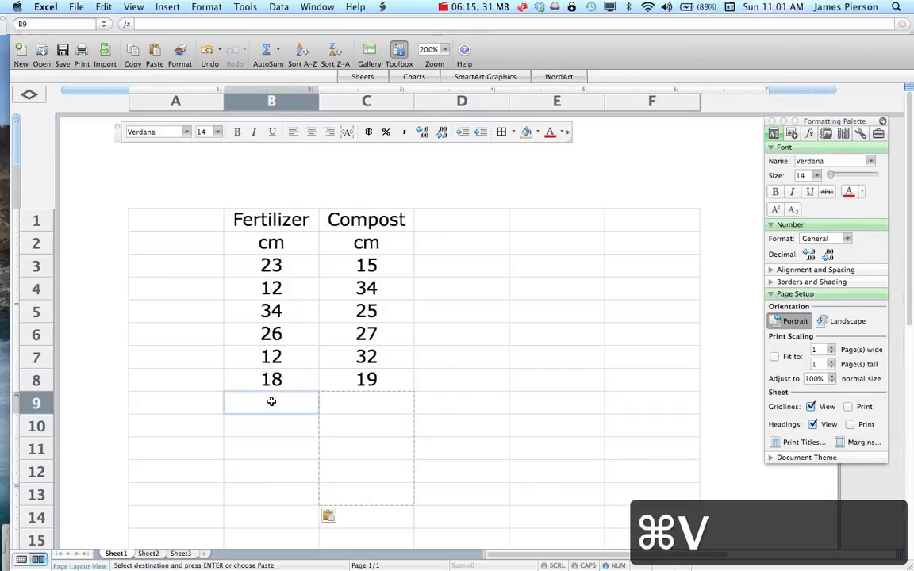
- Enter the formula =AVERAGE(B3:B8) in cell B9 directly under the Fertilizer measurements
{"action": "type", "text": "=av"}
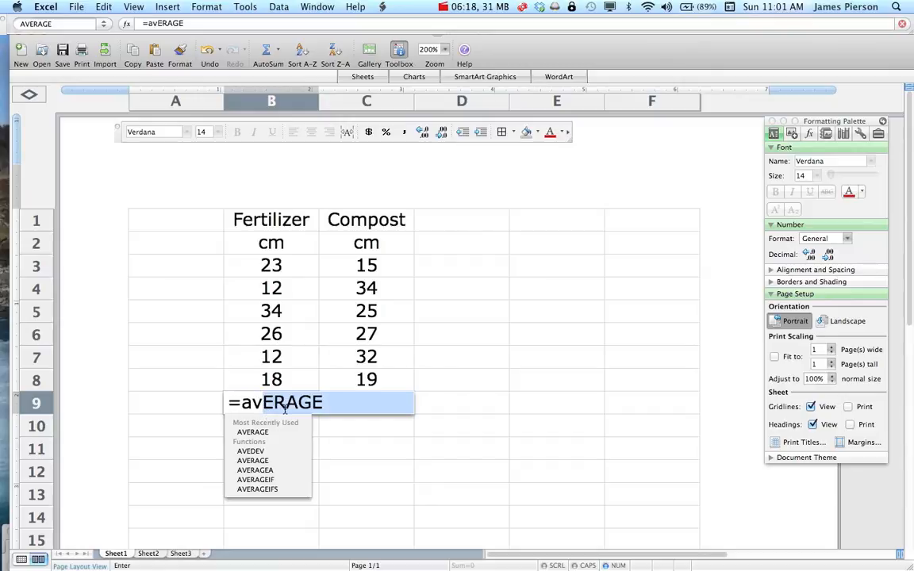
{"action": "left_click", "coordinate": [285, 407]}
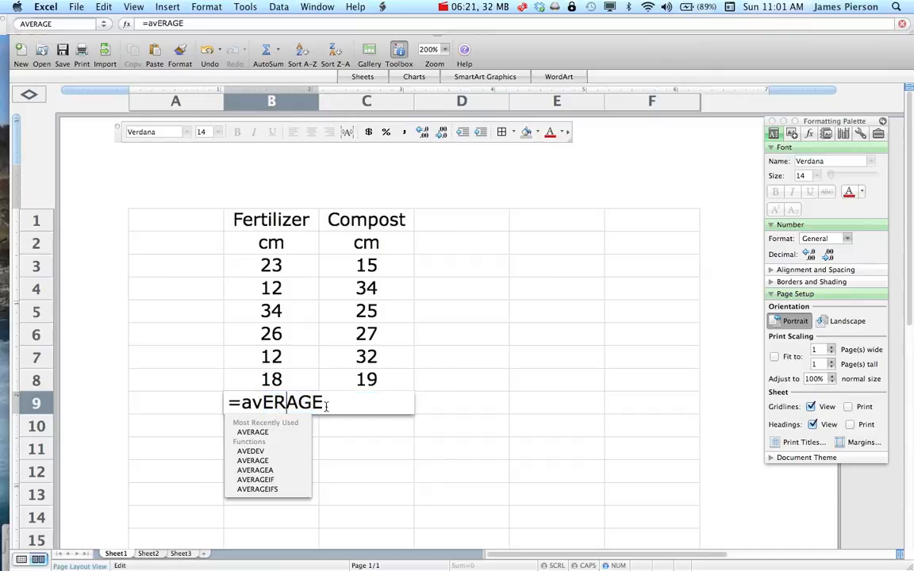
{"action": "type", "text": "("}
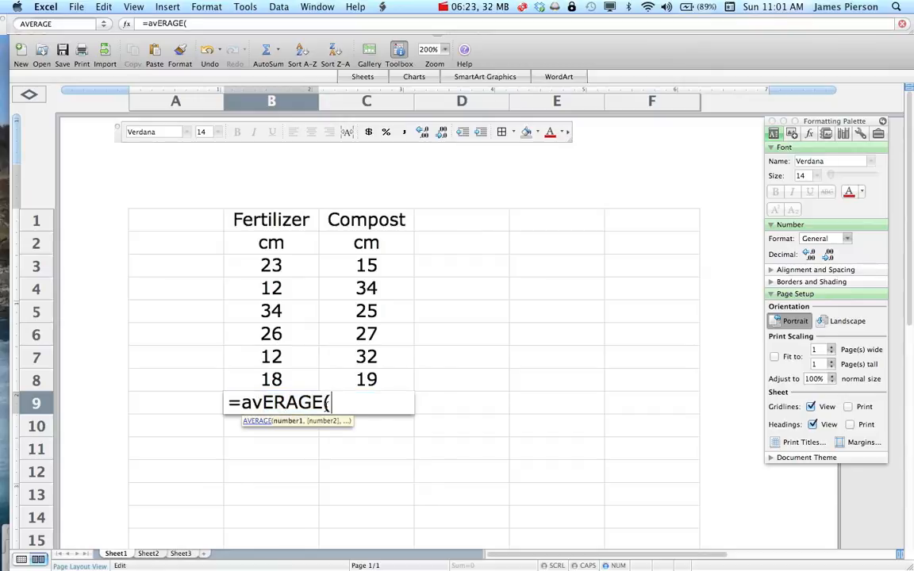
{"action": "left_click_drag", "start_coordinate": [282, 258], "coordinate": [286, 379]}
{"action": "type", "text": ")"}
{"action": "key", "text": "Return"}
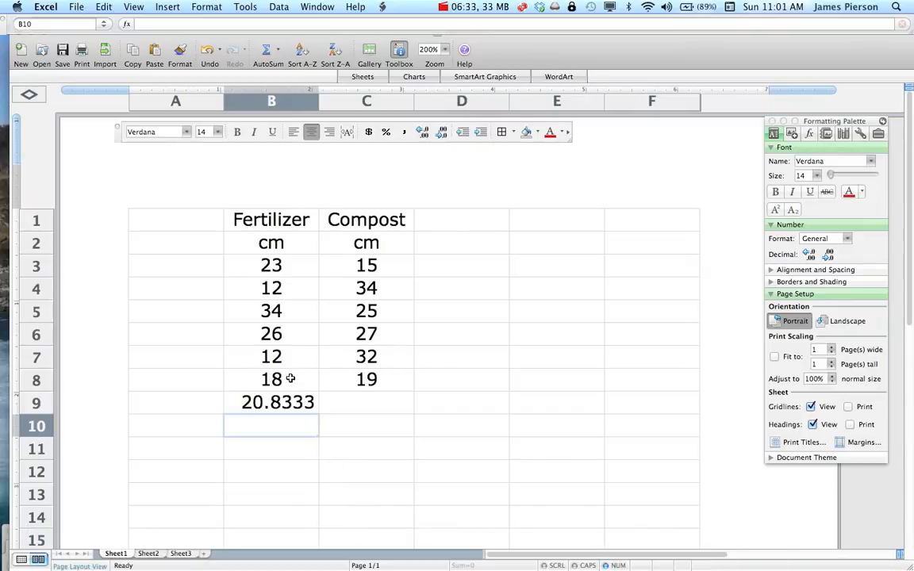
- Clear the average formula from cell B9 beneath the Fertilizer data
{"action": "left_click", "coordinate": [349, 426]}
{"action": "key", "text": "BackSpace"}
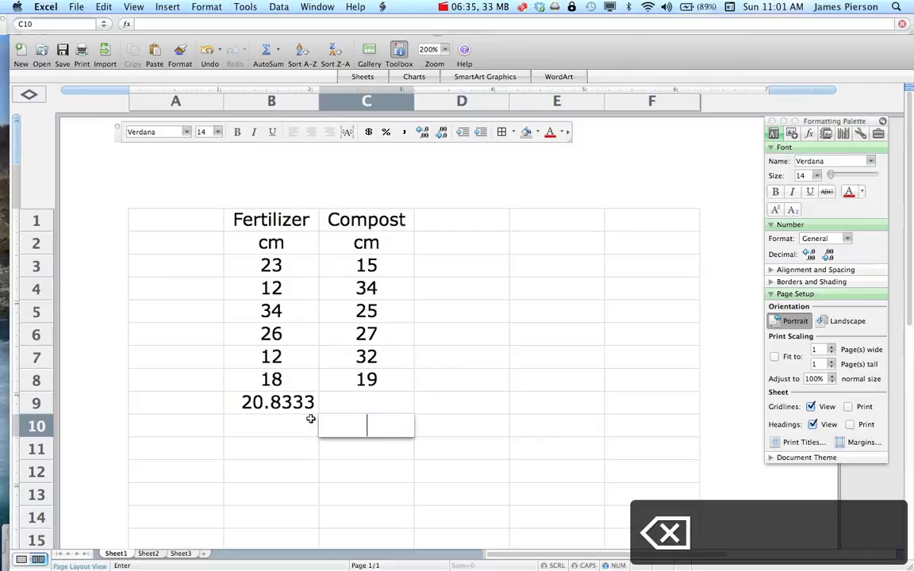
{"action": "left_click", "coordinate": [272, 402]}
{"action": "key", "text": "BackSpace"}
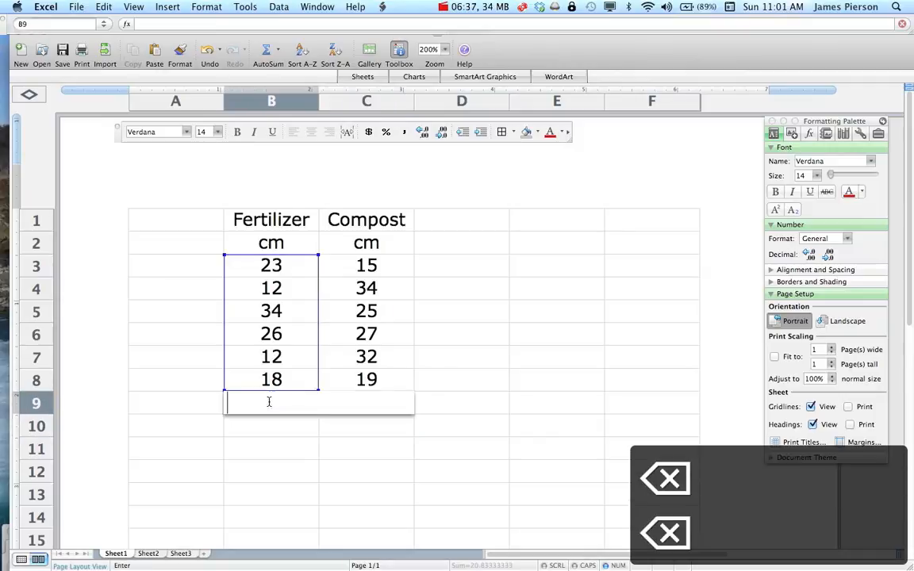
{"action": "left_click", "coordinate": [271, 468]}
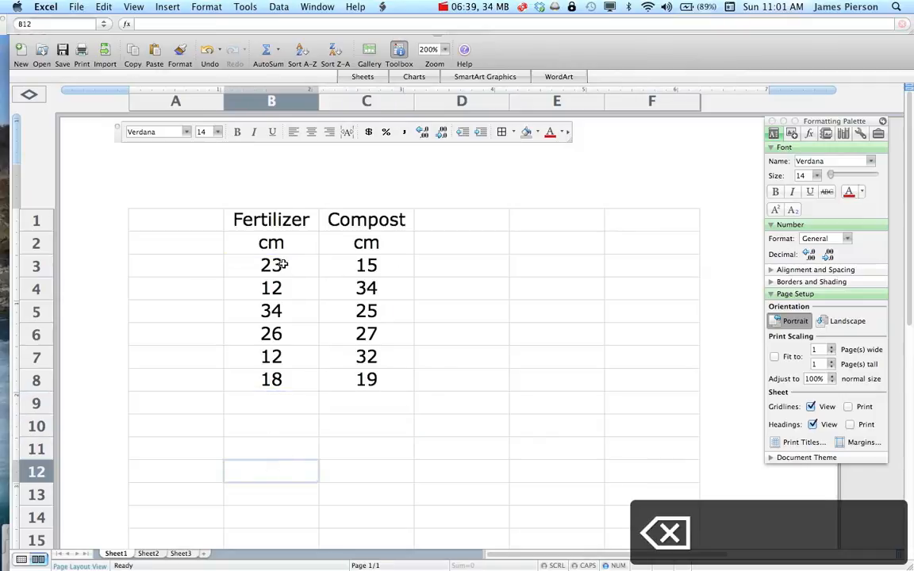
- Add borders around cells B3:D3 and fill them with yellow
{"action": "left_click_drag", "start_coordinate": [295, 270], "coordinate": [441, 272]}
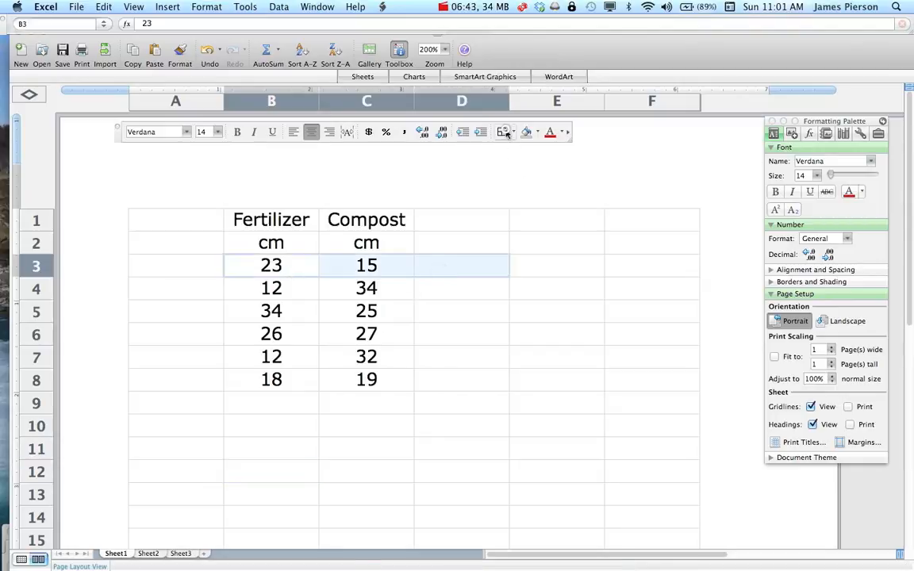
{"action": "left_click", "coordinate": [536, 132]}
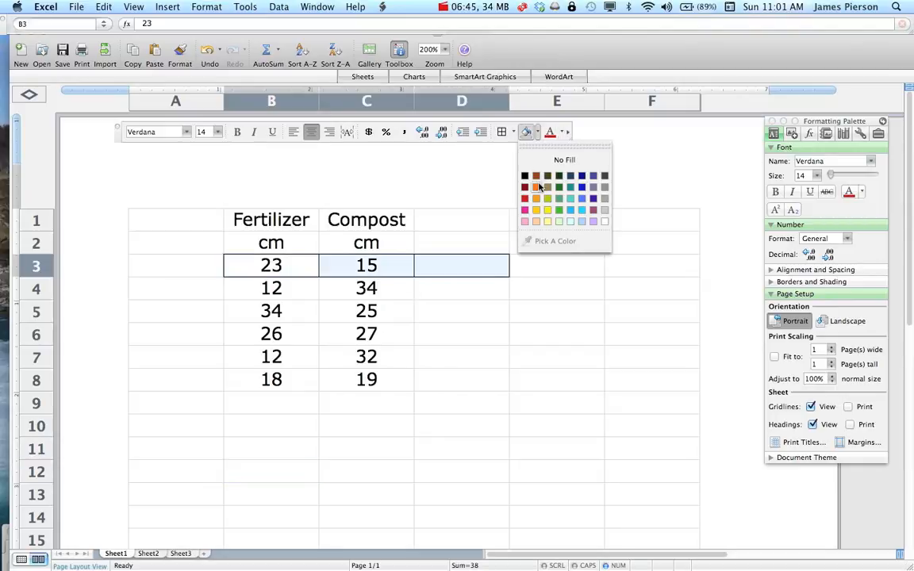
{"action": "left_click", "coordinate": [545, 211]}
{"action": "left_click", "coordinate": [489, 363]}
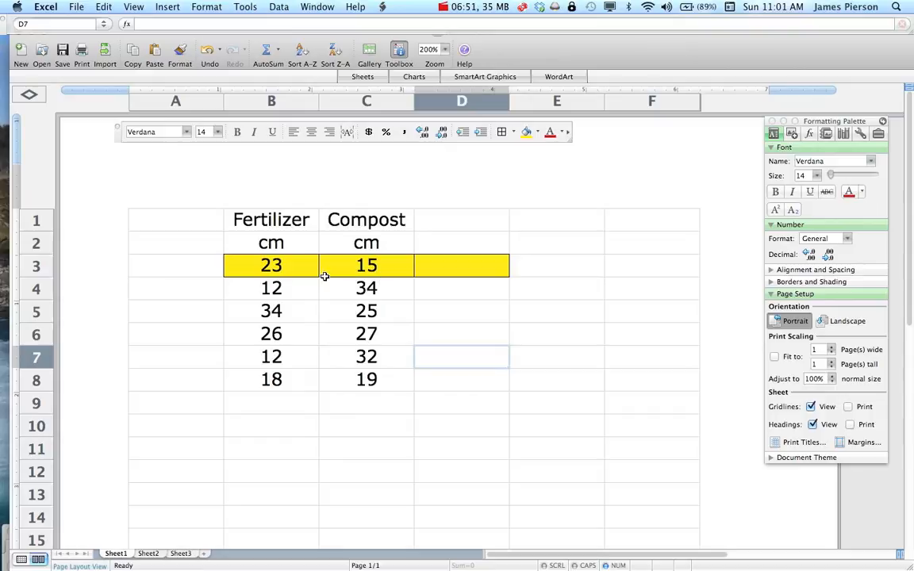
- Enter the formula =B3+C3 in cell D3 to add the first Fertilizer and Compost measurements
{"action": "left_click", "coordinate": [456, 263]}
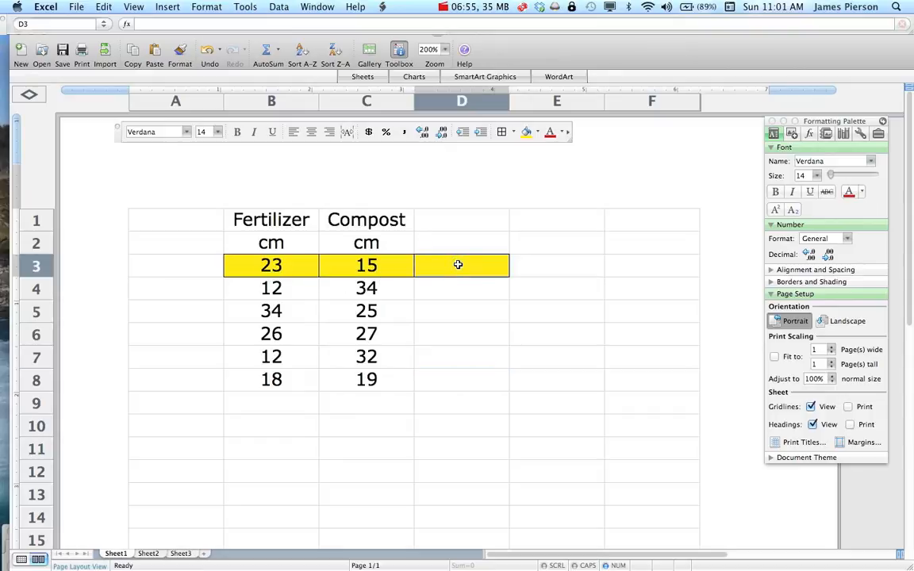
{"action": "type", "text": "="}
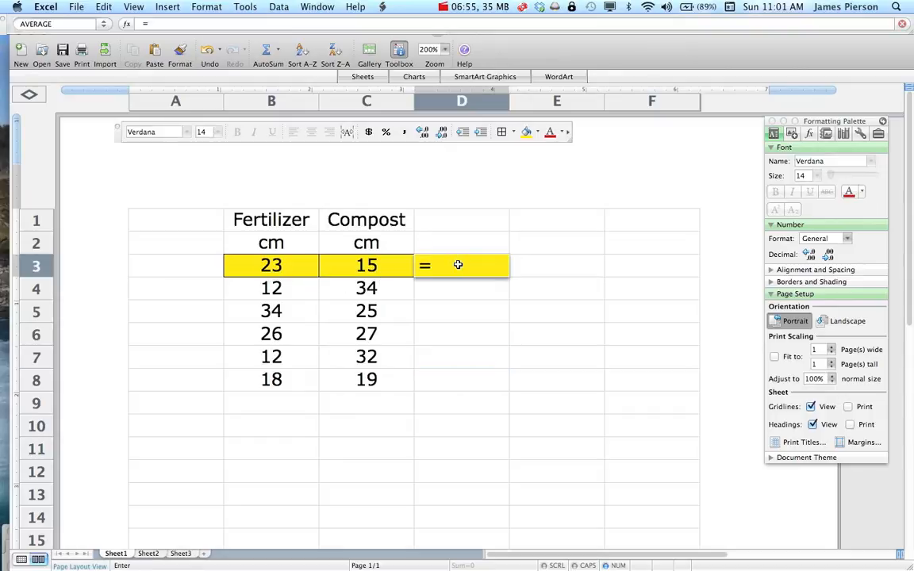
{"action": "left_click", "coordinate": [276, 265]}
{"action": "type", "text": "+"}
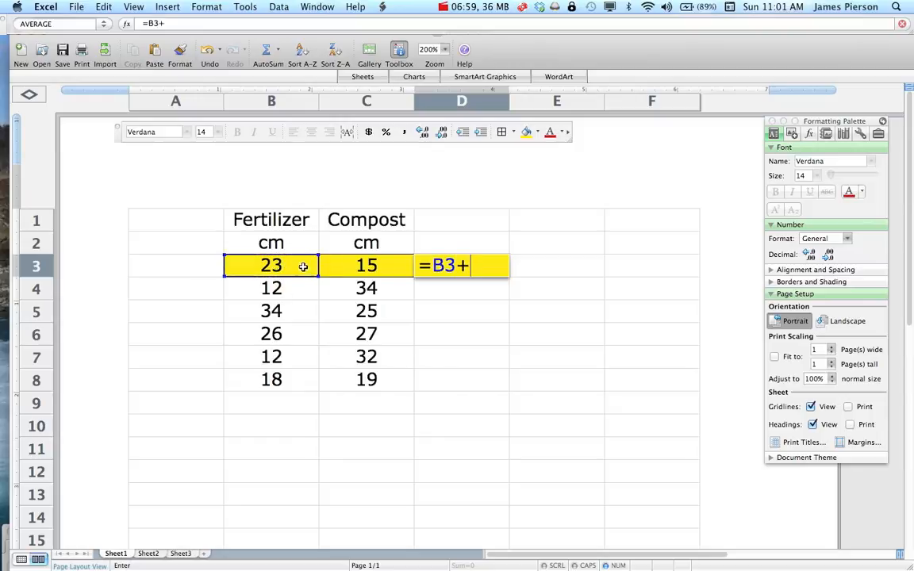
{"action": "left_click", "coordinate": [347, 262]}
{"action": "key", "text": "Return"}
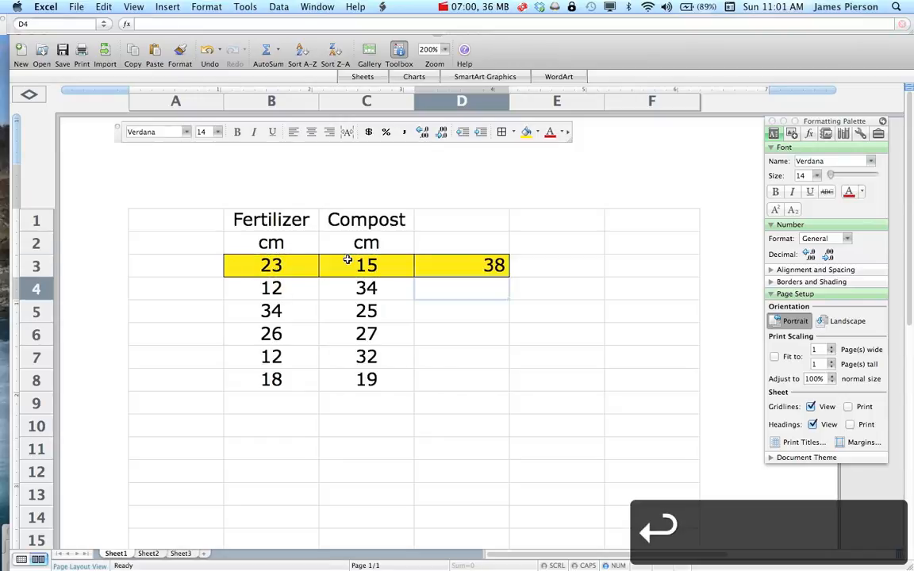
- Clear cell D3 and enter the formula =sum(B3:C3) there to total the row with a function
{"action": "left_click", "coordinate": [428, 269]}
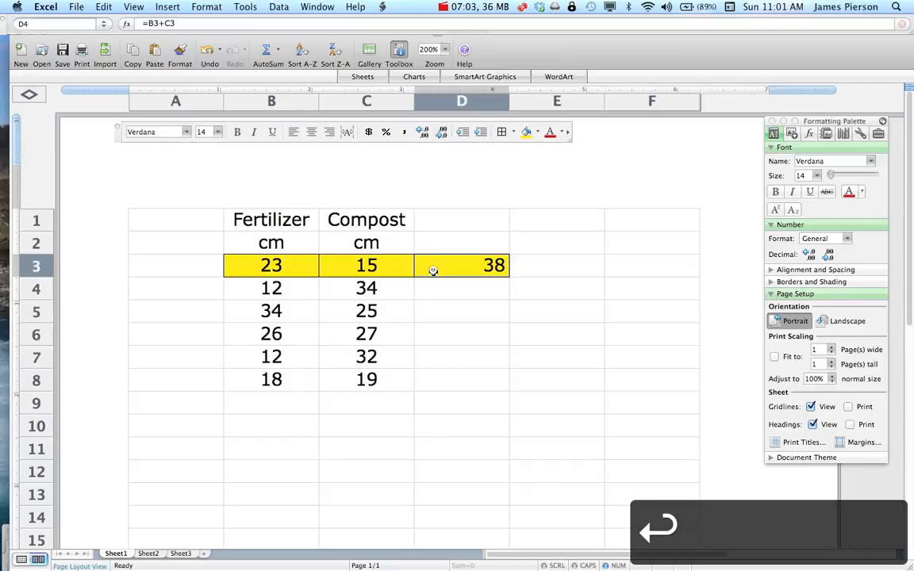
{"action": "key", "text": "BackSpace"}
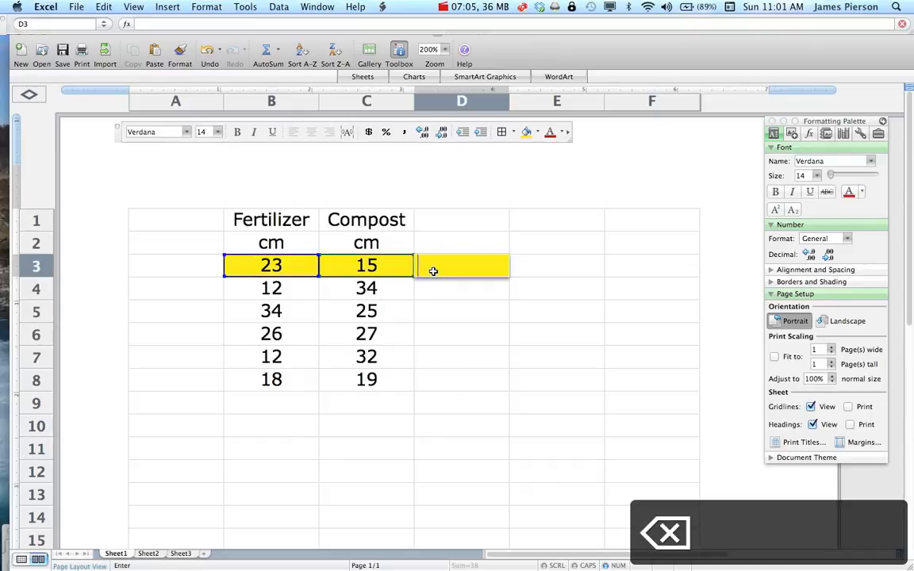
{"action": "type", "text": "="}
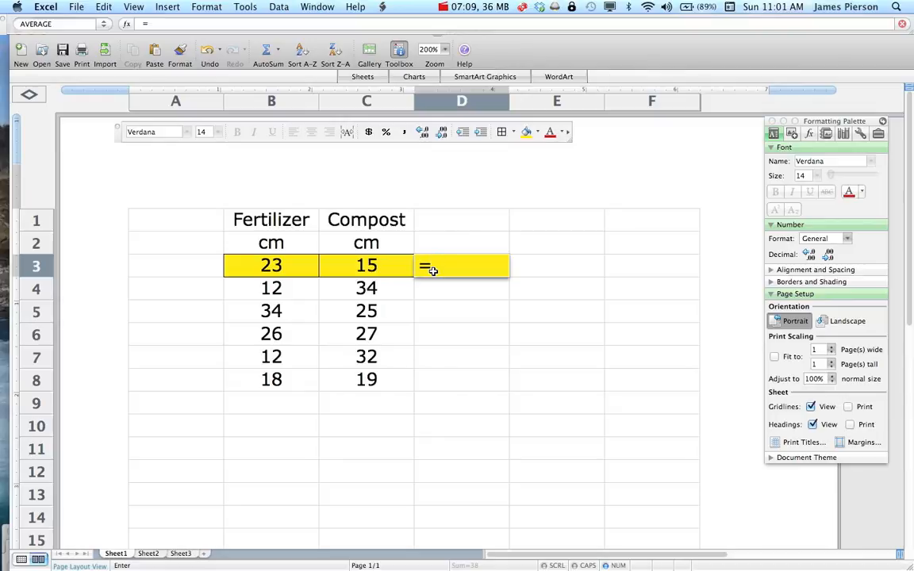
{"action": "type", "text": "sum("}
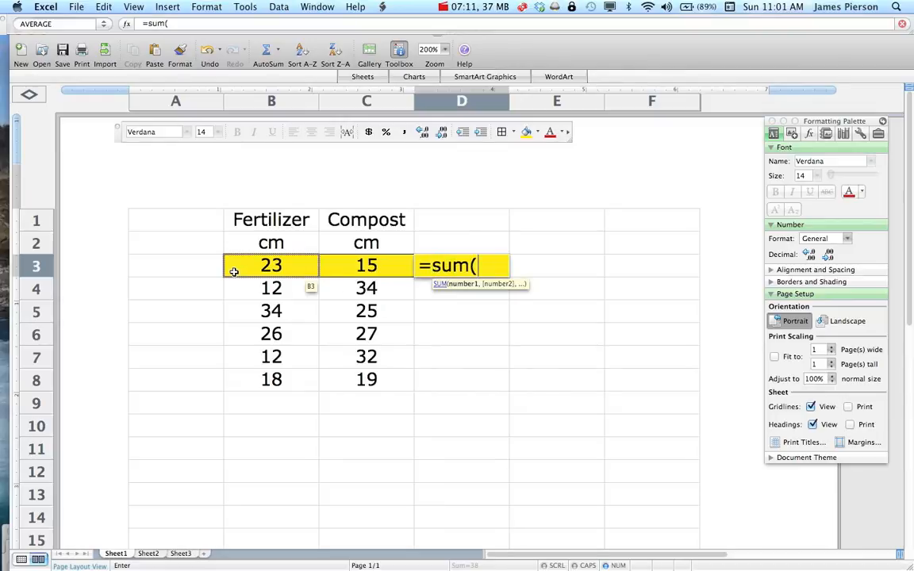
{"action": "left_click_drag", "start_coordinate": [234, 271], "coordinate": [351, 268]}
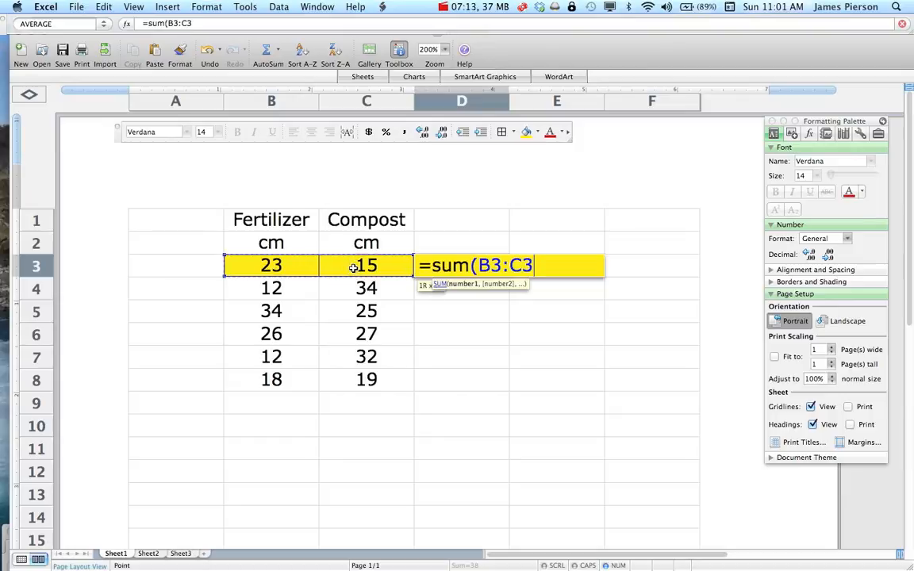
{"action": "type", "text": ")"}
{"action": "key", "text": "Return"}
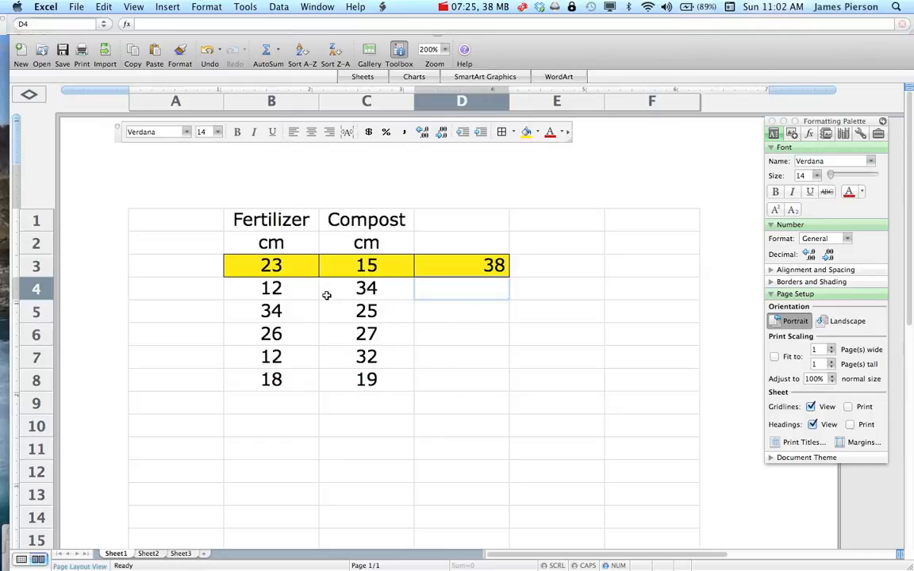
- Copy the Fertilizer heading from cell B1 and paste it into cell B11
{"action": "left_click", "coordinate": [284, 225]}
{"action": "key", "text": "super+c"}
{"action": "left_click", "coordinate": [253, 449]}
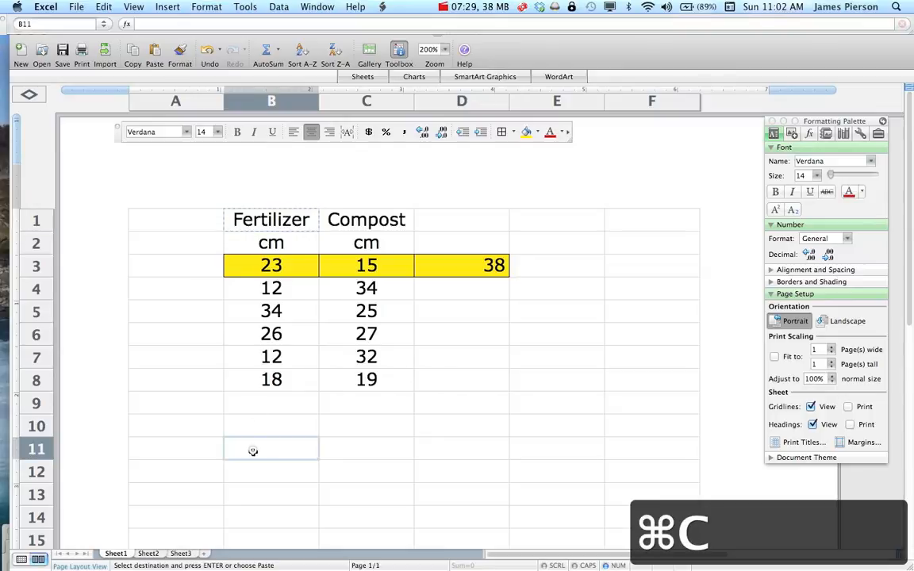
{"action": "key", "text": "super+v"}
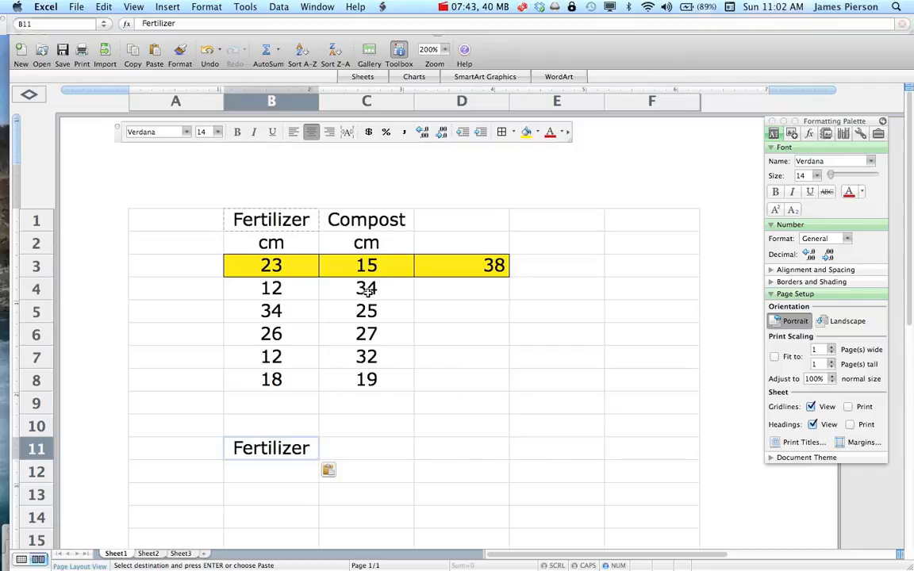
- Copy the SUM formula from cell D3 and paste it into cell D4
{"action": "left_click", "coordinate": [447, 266]}
{"action": "key", "text": "super+c"}
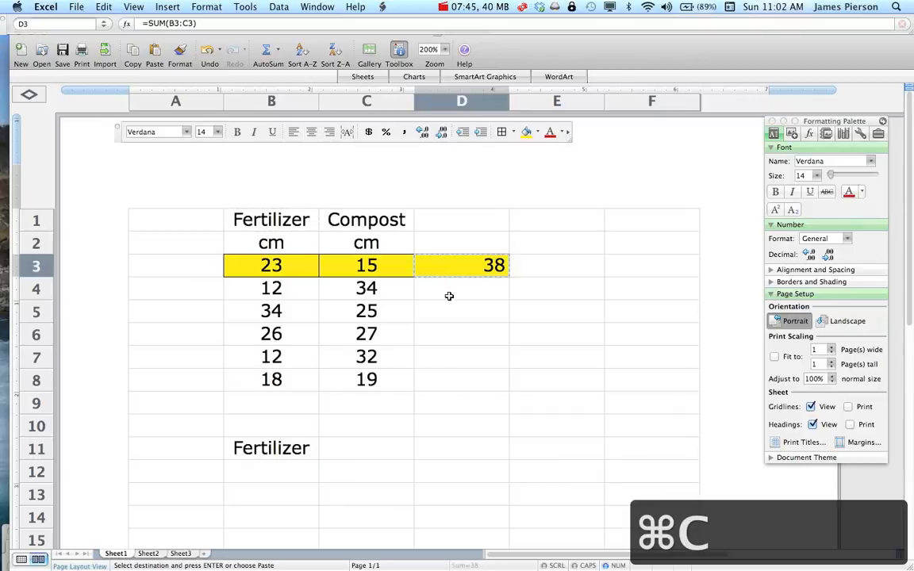
{"action": "left_click", "coordinate": [446, 295]}
{"action": "key", "text": "super+v"}
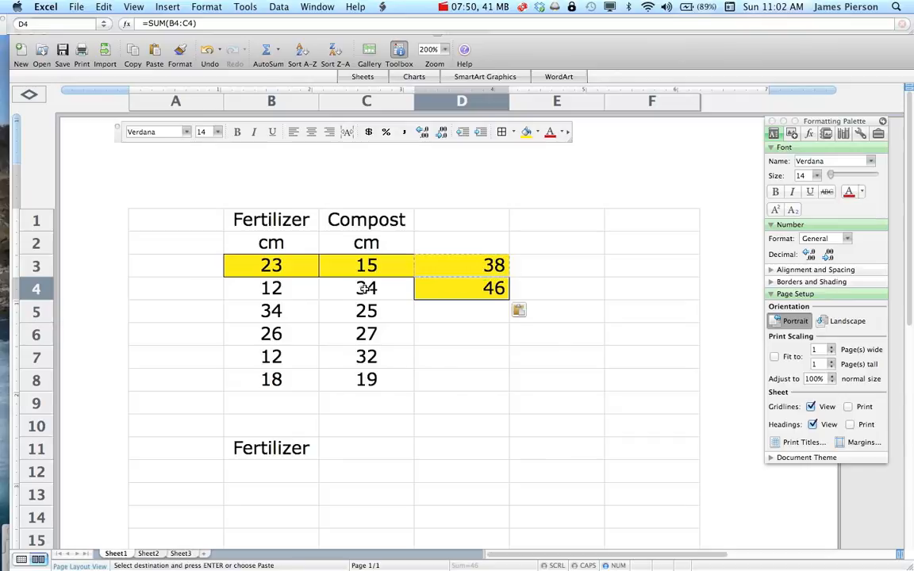
- Open the formula in cell D4 to inspect its references, and undo the stray edit made to it
{"action": "double_click", "coordinate": [469, 287]}
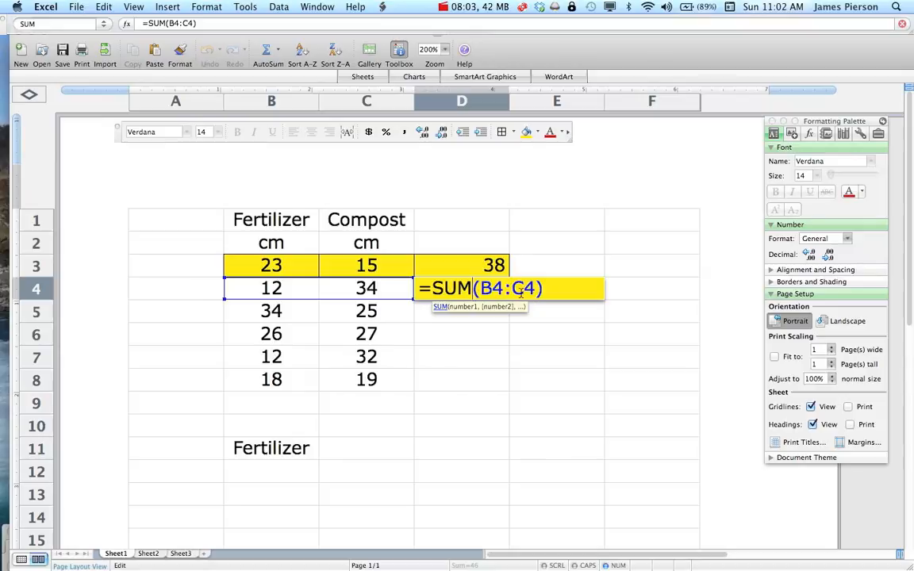
{"action": "type", "text": "+"}
{"action": "left_click", "coordinate": [449, 379]}
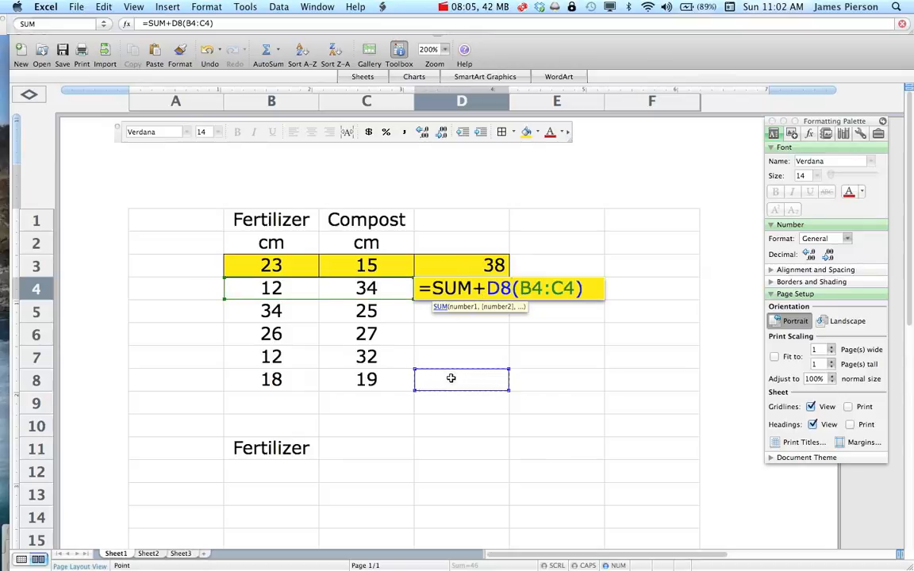
{"action": "key", "text": "BackSpace"}
{"action": "key", "text": "BackSpace"}
{"action": "key", "text": "Return"}
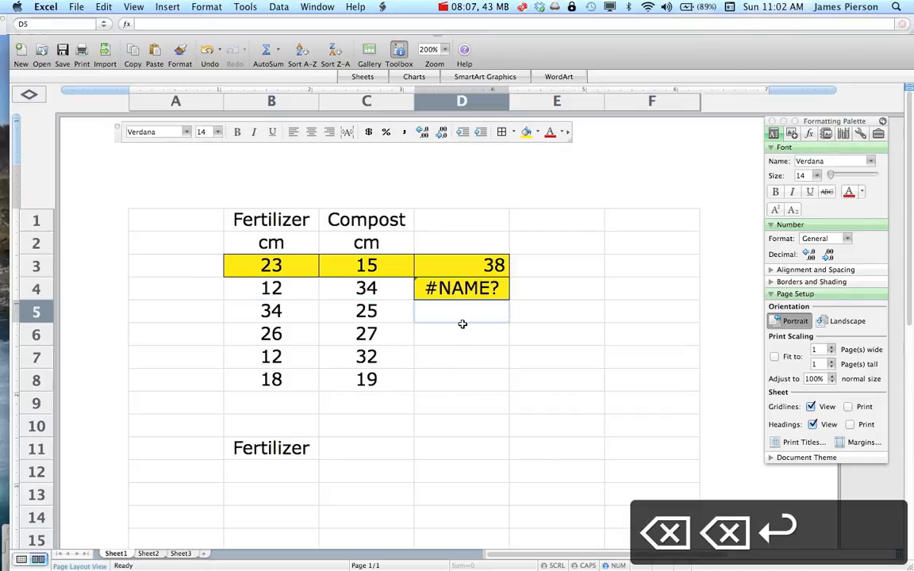
{"action": "key", "text": "super+z"}
- Examine which cells the formula in D3 refers to, leaving the formula as it is
{"action": "left_click", "coordinate": [464, 337]}
{"action": "double_click", "coordinate": [468, 264]}
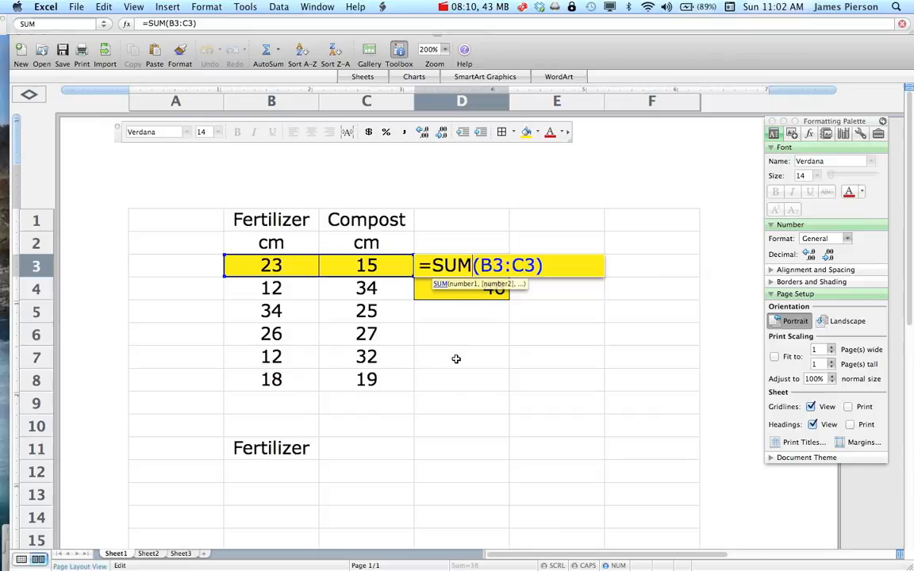
{"action": "key", "text": "Return"}
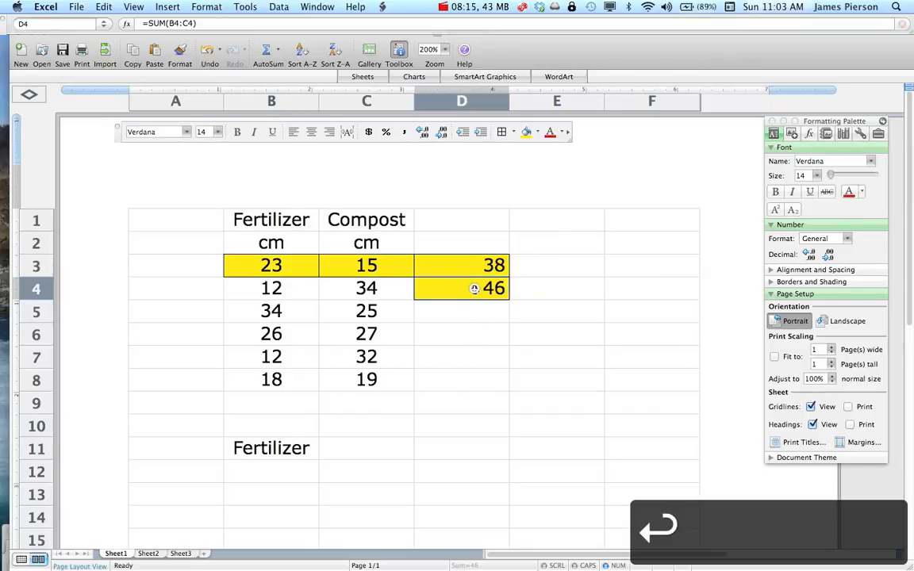
- Copy the SUM formula from cell D3 and paste it into cells D5 and D6 one at a time
{"action": "left_click", "coordinate": [472, 269], "text": "shift"}
{"action": "key", "text": "super+c"}
{"action": "left_click", "coordinate": [458, 314]}
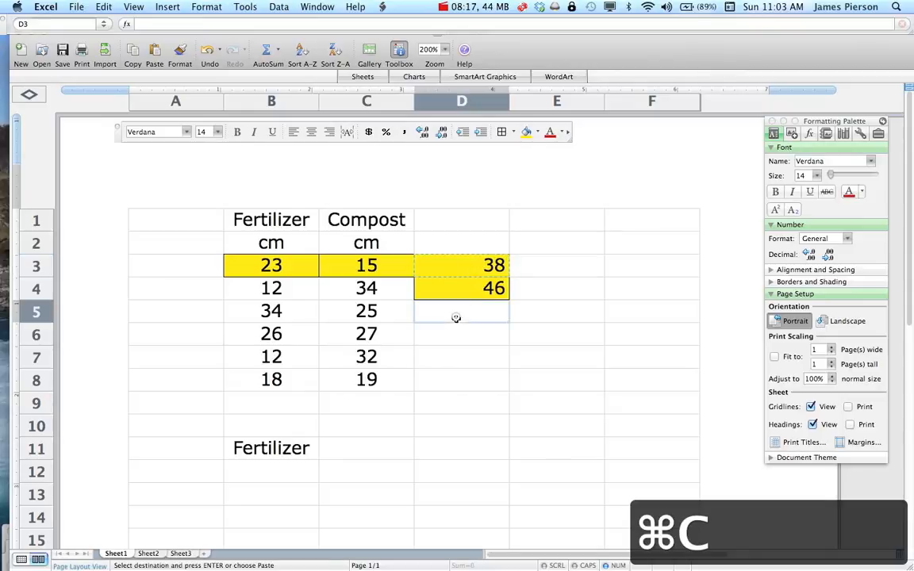
{"action": "key", "text": "super+v"}
{"action": "left_click", "coordinate": [436, 337]}
{"action": "key", "text": "super+v"}
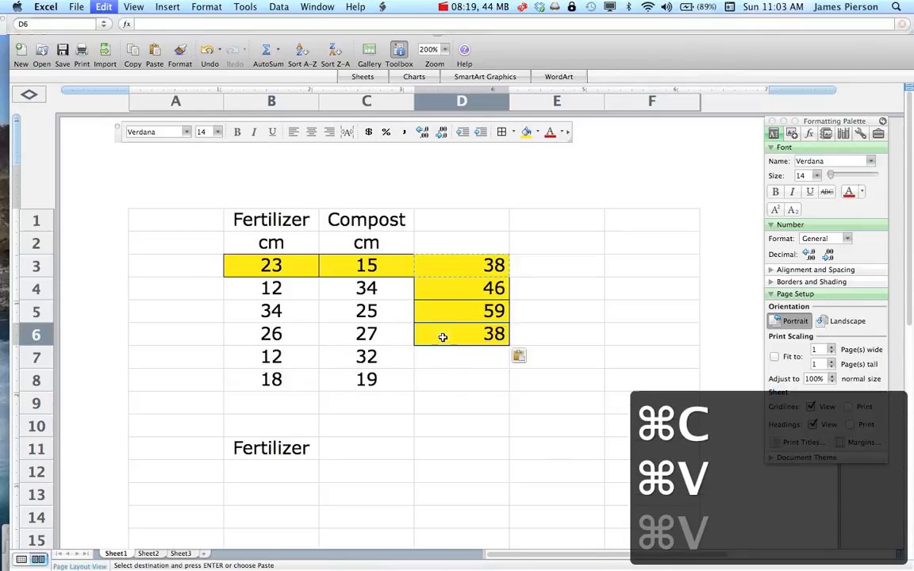
{"action": "left_click", "coordinate": [461, 406]}
- Clear the pasted formulas in D4:D6 by copying the blank cells E4:E6 over them
{"action": "left_click_drag", "start_coordinate": [556, 284], "coordinate": [557, 339]}
{"action": "key", "text": "super+c"}
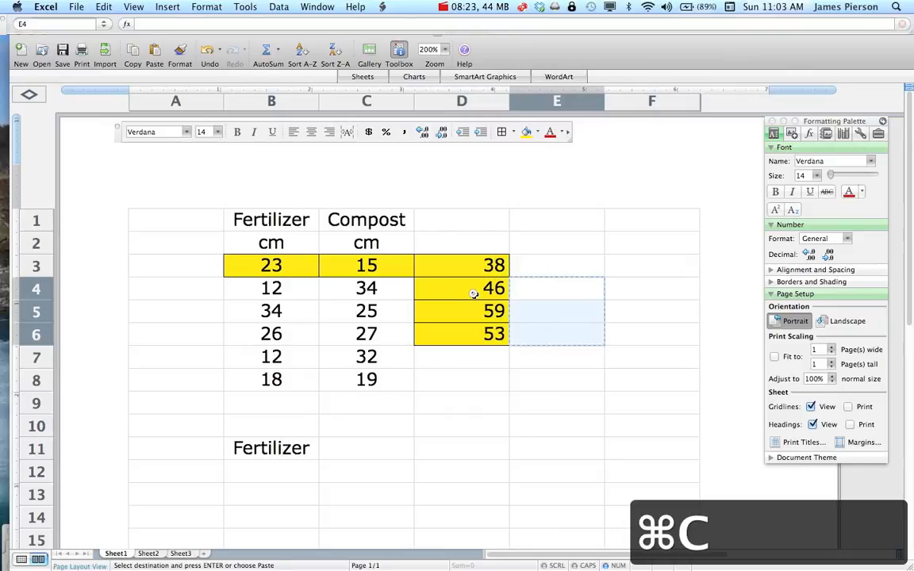
{"action": "left_click_drag", "start_coordinate": [473, 294], "coordinate": [498, 342]}
{"action": "key", "text": "super+v"}
{"action": "left_click", "coordinate": [501, 400]}
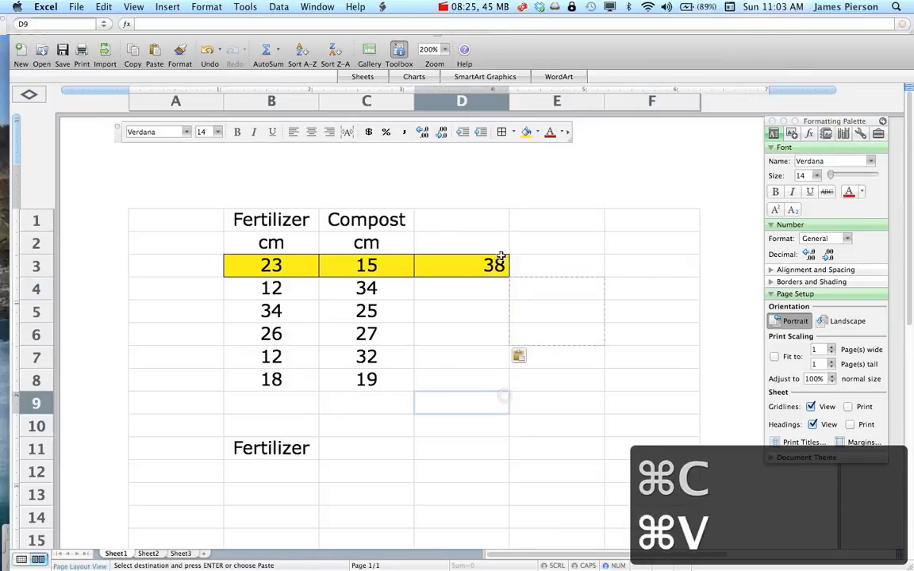
- Fill the SUM formula from cell D3 down through cell D8 to total every row
{"action": "left_click", "coordinate": [496, 264]}
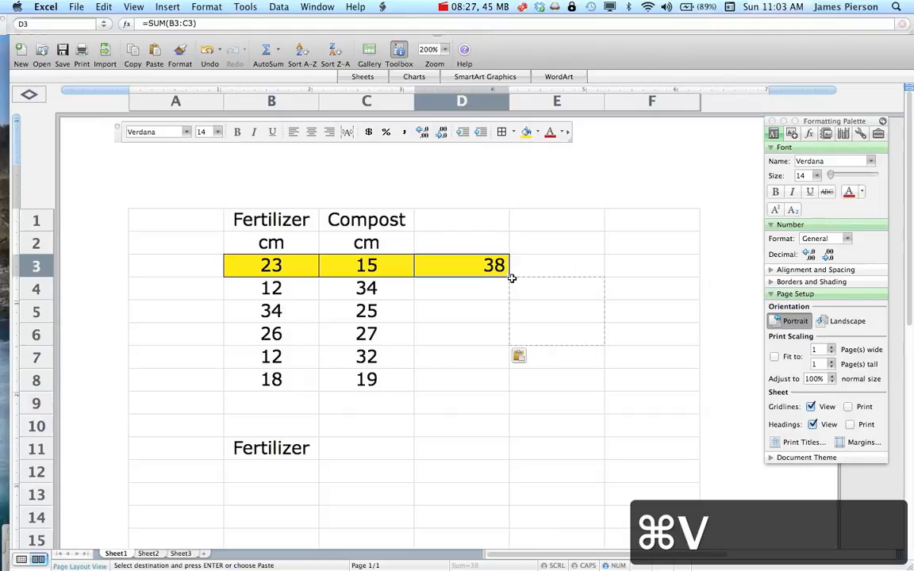
{"action": "left_click_drag", "start_coordinate": [512, 277], "coordinate": [503, 388]}
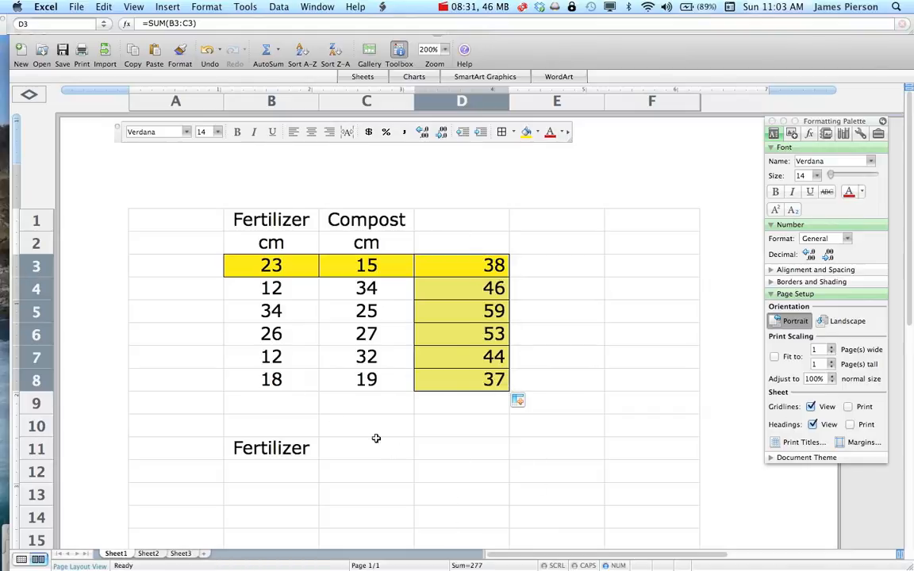
- Clear the row totals and their shading in D3:D8 by copying the blank cells F3:F8 over them
{"action": "left_click", "coordinate": [659, 375]}
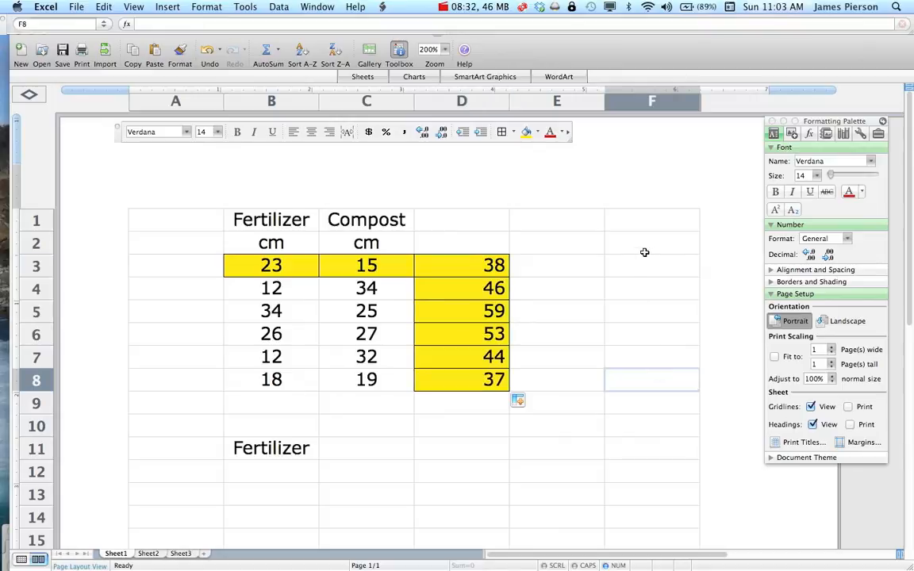
{"action": "left_click_drag", "start_coordinate": [644, 261], "coordinate": [638, 379]}
{"action": "key", "text": "super+c"}
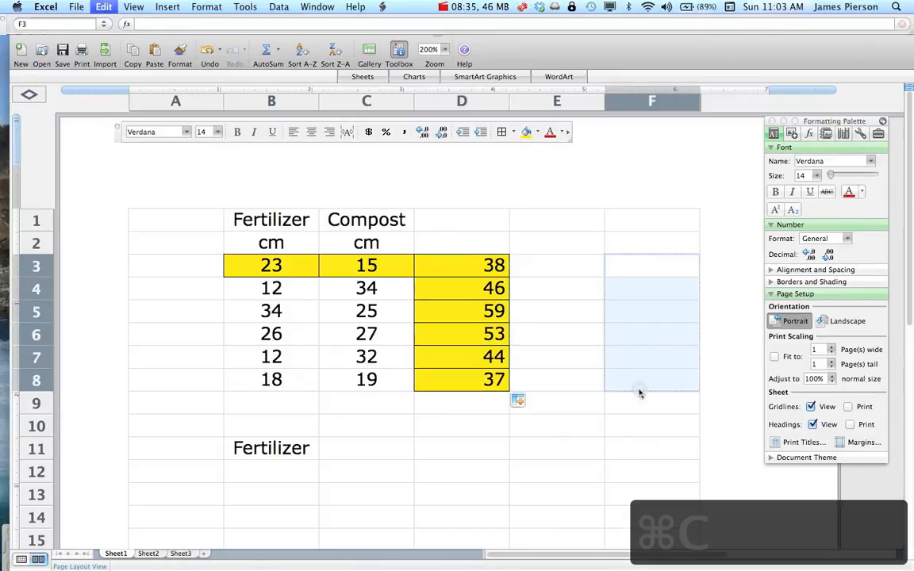
{"action": "left_click_drag", "start_coordinate": [451, 258], "coordinate": [460, 379]}
{"action": "key", "text": "super+v"}
{"action": "left_click", "coordinate": [469, 426]}
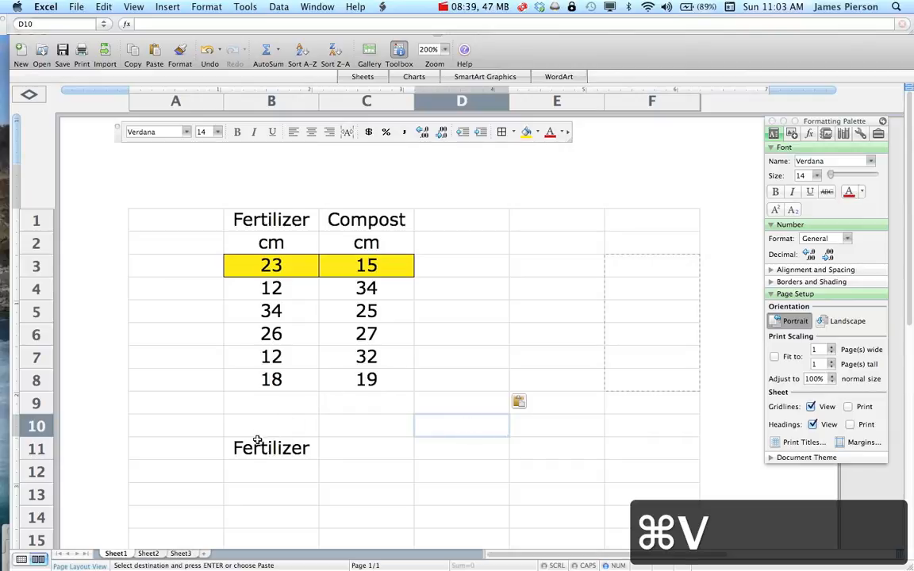
- Clear the extra Fertilizer label in B11 by copying the blank cell B12 over it
{"action": "left_click", "coordinate": [281, 466]}
{"action": "key", "text": "super+c"}
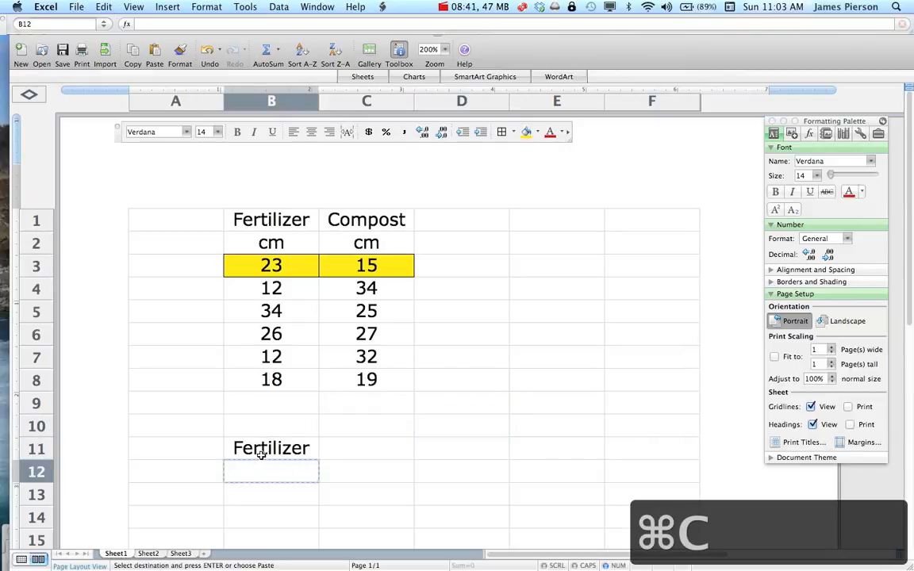
{"action": "left_click", "coordinate": [260, 449]}
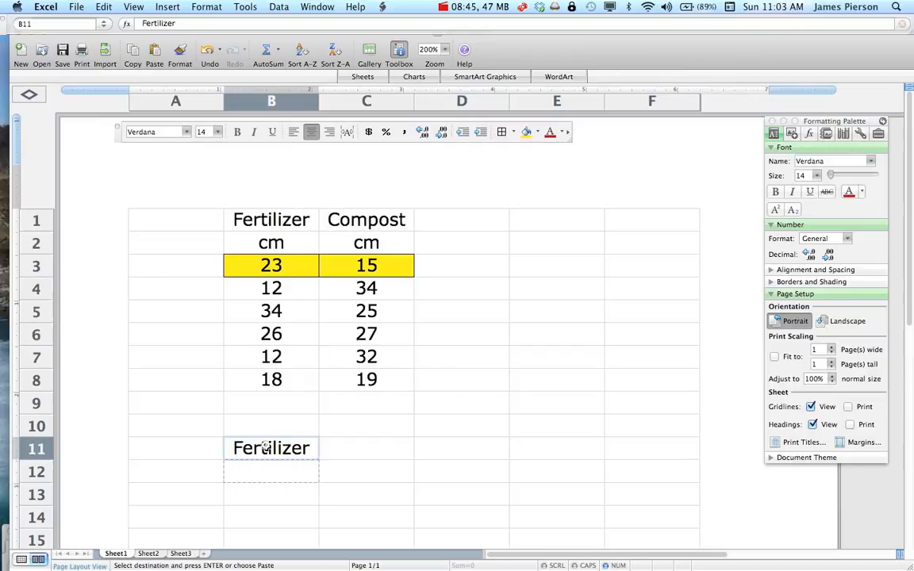
{"action": "key", "text": "super+v"}
{"action": "key", "text": "Return"}
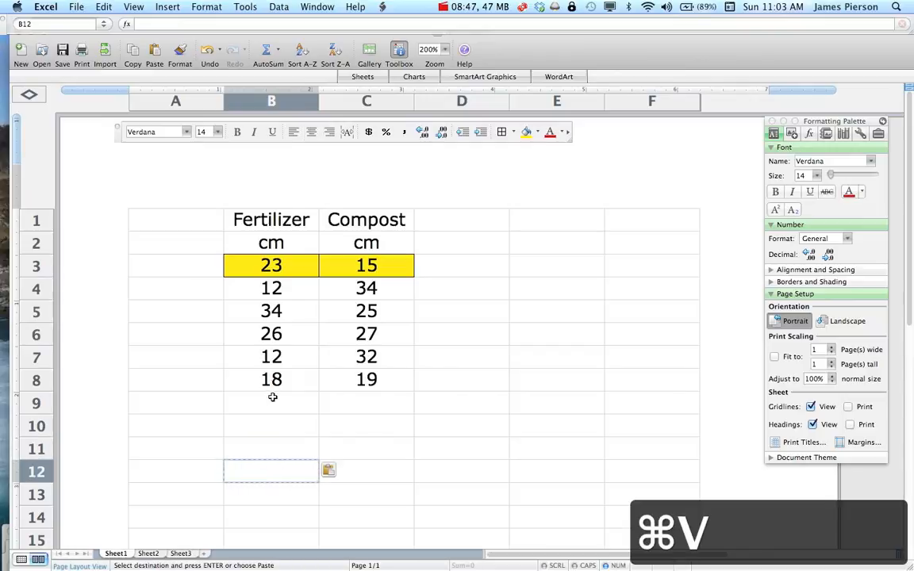
- Shade cells B9:C9 below the data with a light turquoise fill
{"action": "left_click", "coordinate": [272, 404]}
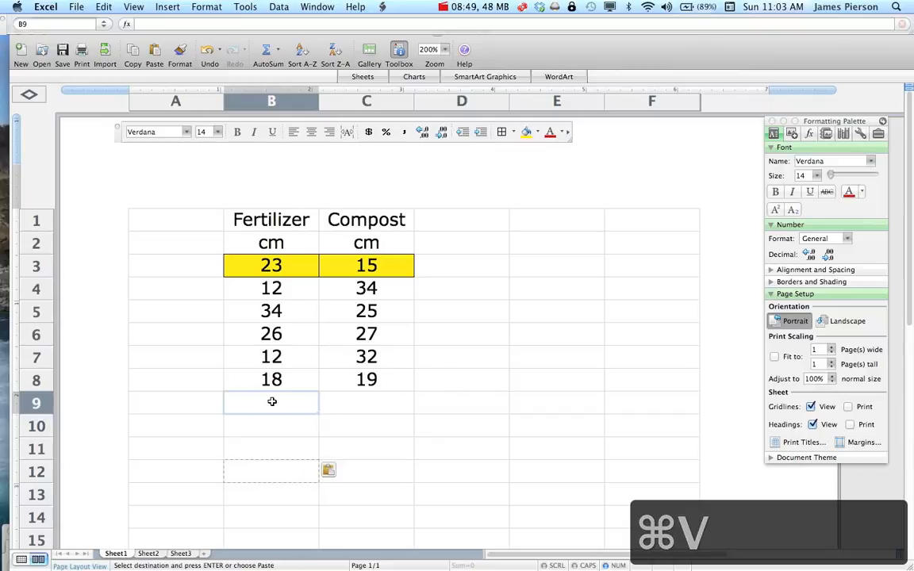
{"action": "left_click_drag", "start_coordinate": [272, 402], "coordinate": [376, 402]}
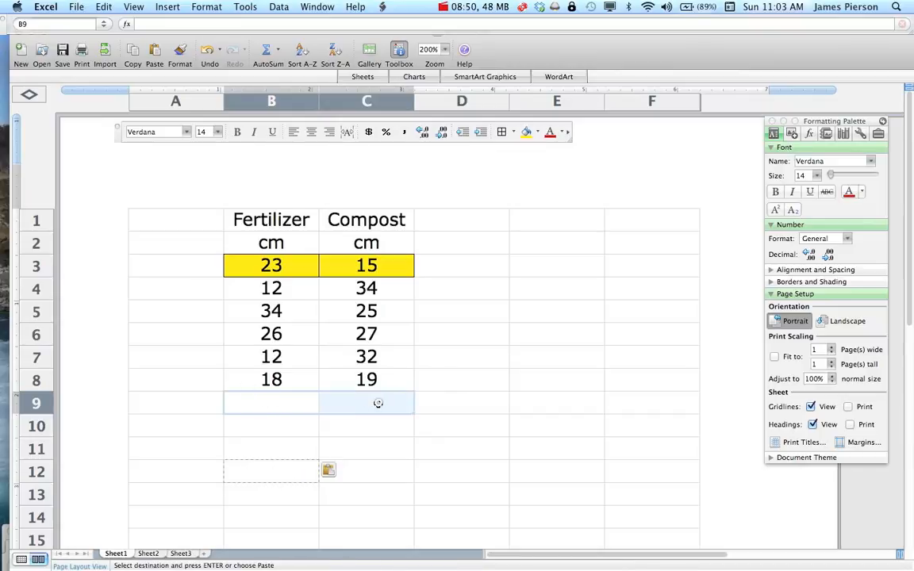
{"action": "left_click", "coordinate": [540, 133]}
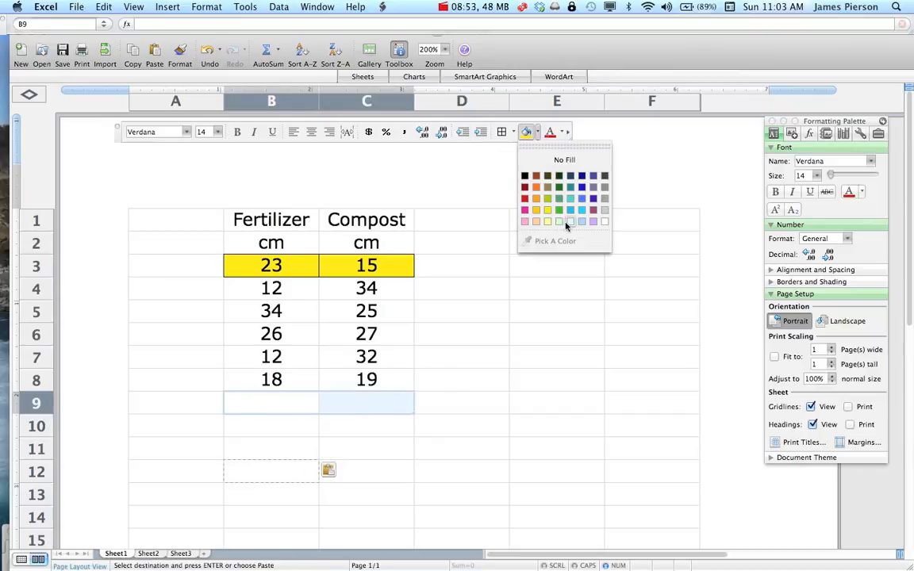
{"action": "left_click", "coordinate": [571, 224]}
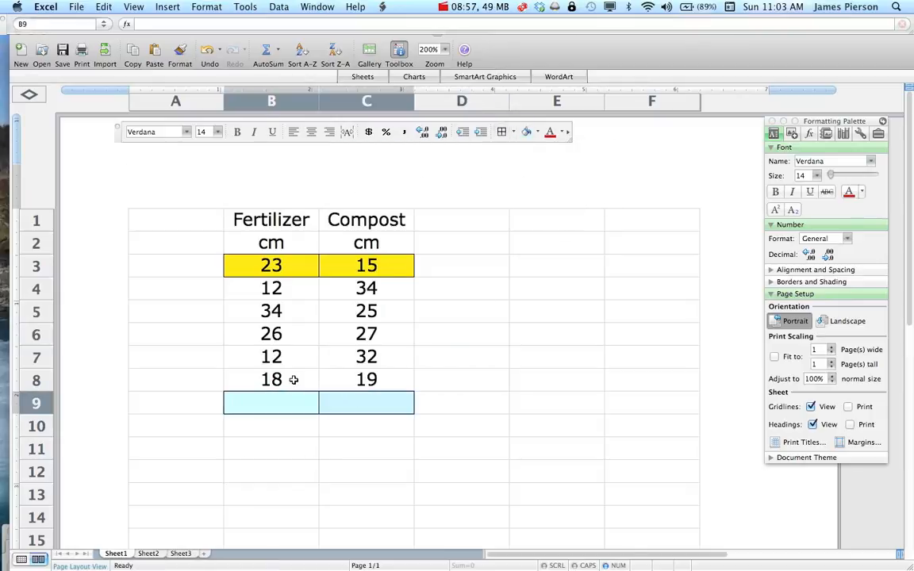
- Enter the formula =average(B3:B8) in B9 to average the Fertilizer values
{"action": "left_click", "coordinate": [281, 404]}
{"action": "type", "text": "="}
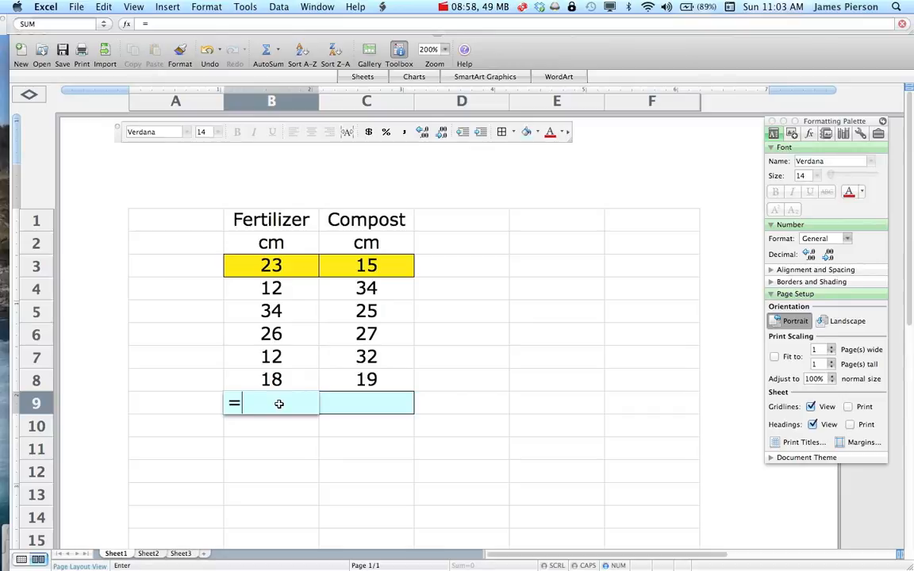
{"action": "type", "text": "average"}
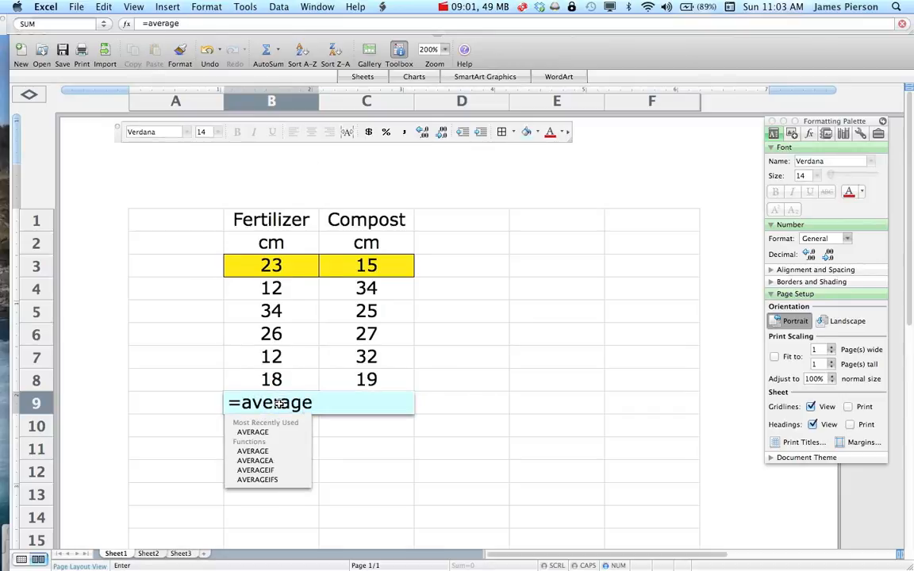
{"action": "type", "text": "("}
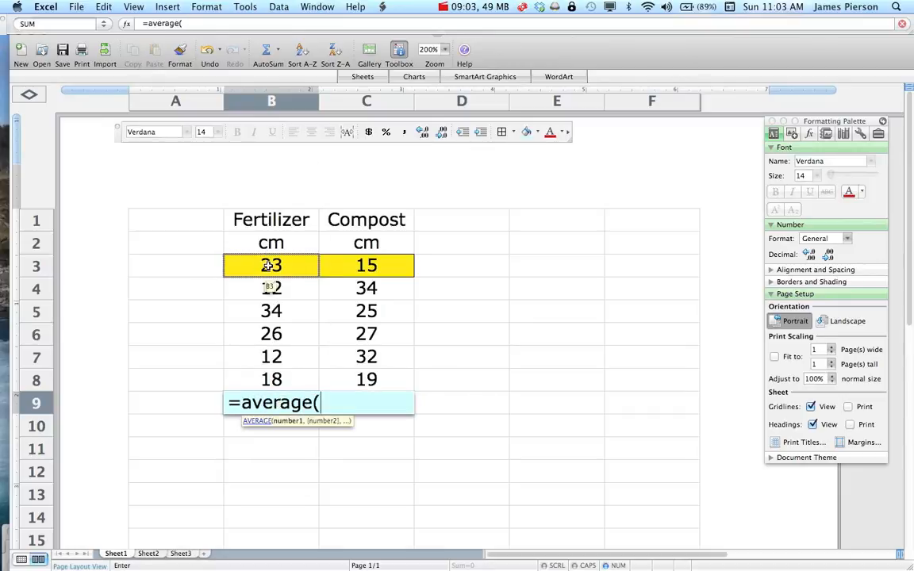
{"action": "left_click_drag", "start_coordinate": [264, 265], "coordinate": [277, 379]}
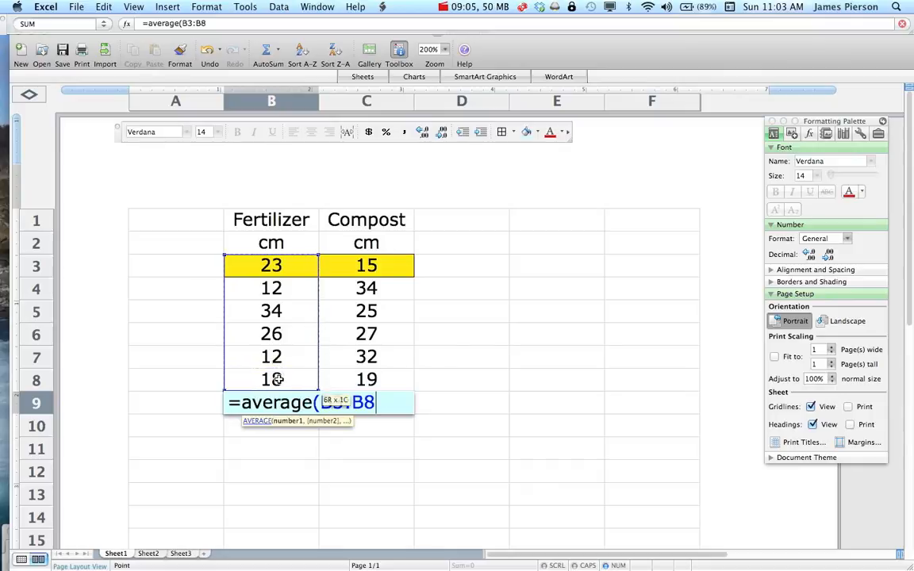
{"action": "type", "text": ")"}
{"action": "key", "text": "Return"}
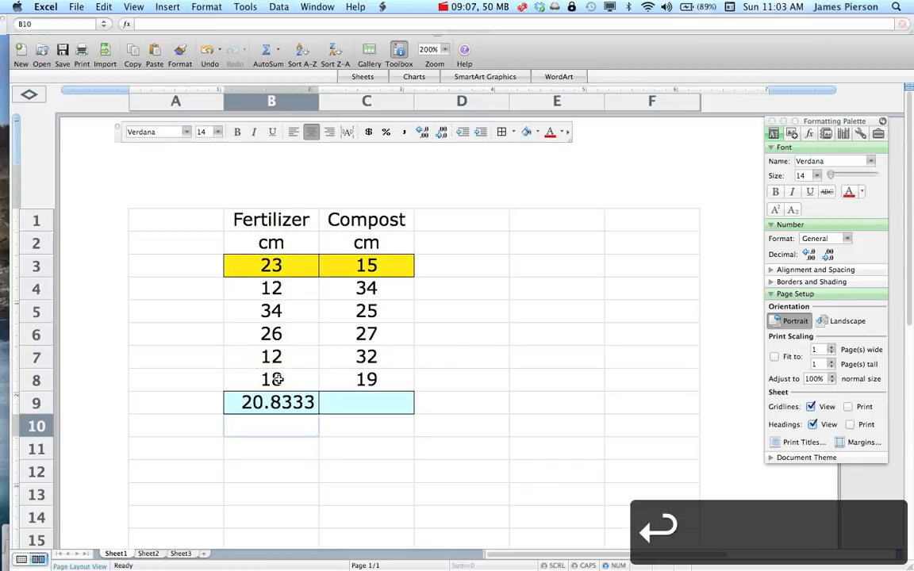
- Copy the AVERAGE formula from B9 and paste it into C9 for the Compost column
{"action": "left_click", "coordinate": [280, 408]}
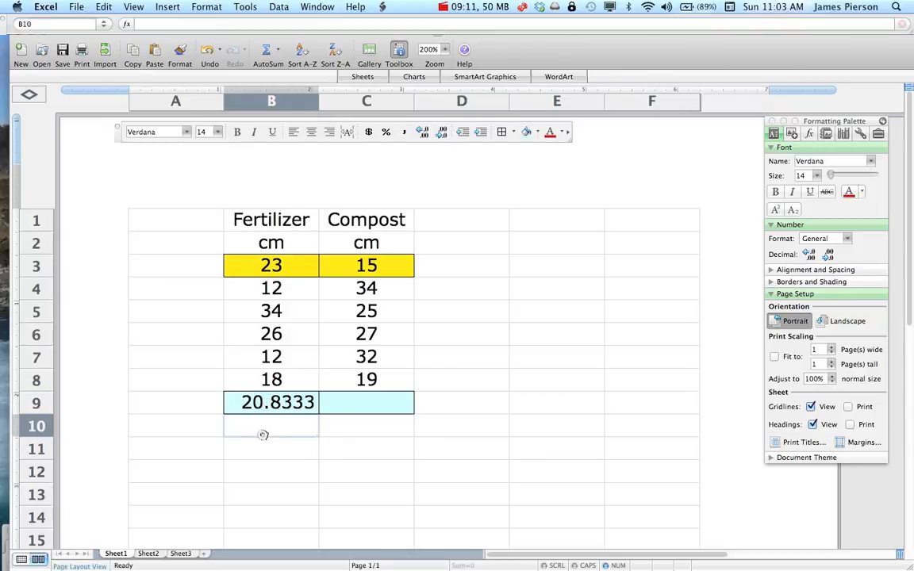
{"action": "left_click_drag", "start_coordinate": [261, 402], "coordinate": [284, 402]}
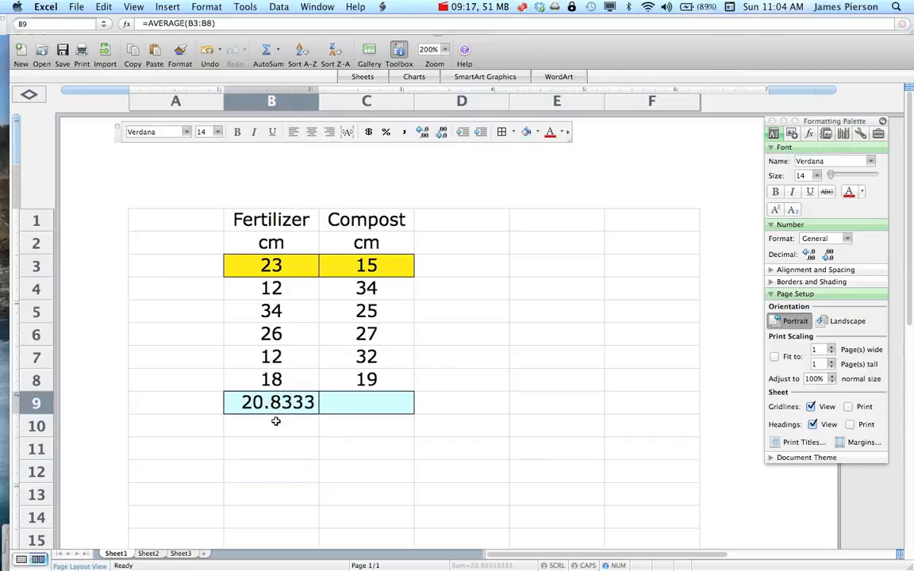
{"action": "left_click", "coordinate": [104, 8]}
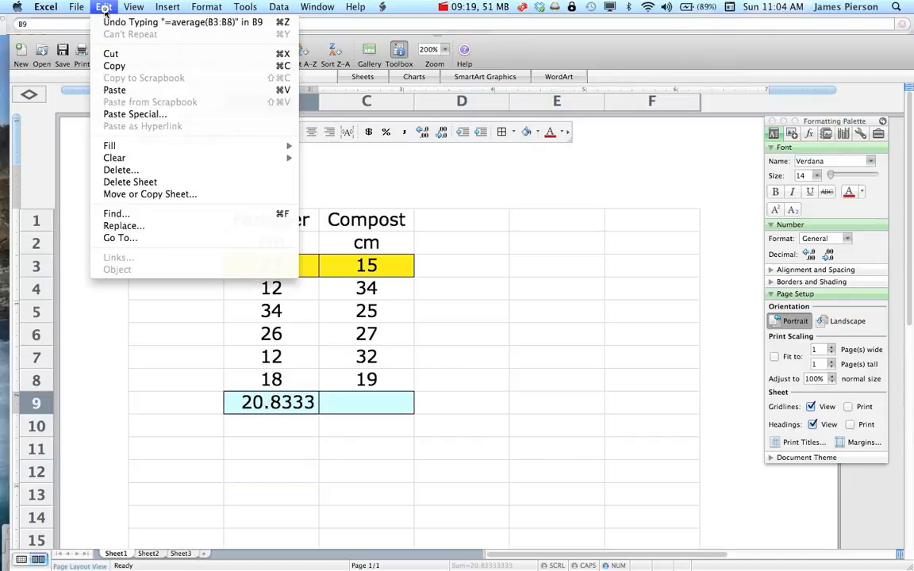
{"action": "left_click", "coordinate": [113, 67]}
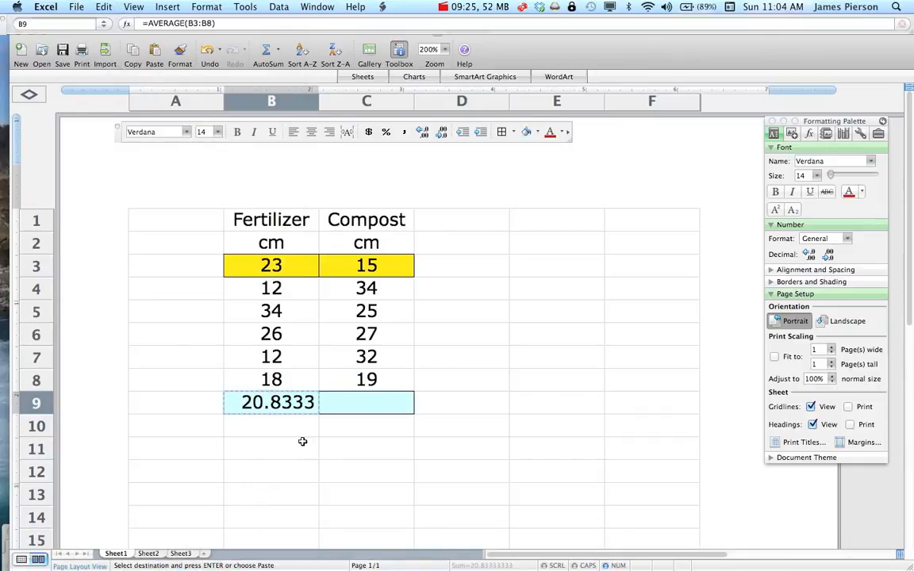
{"action": "key", "text": "super+c"}
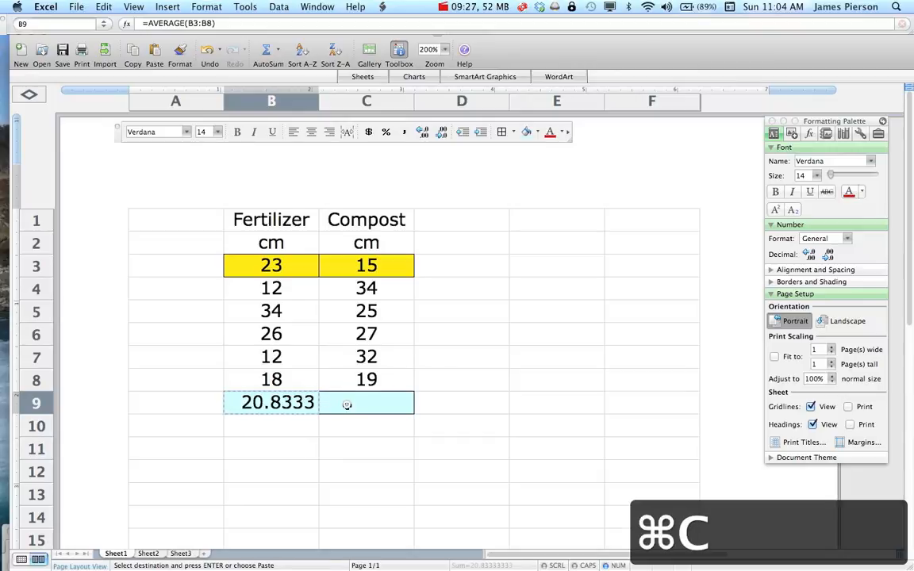
{"action": "left_click", "coordinate": [347, 402]}
{"action": "key", "text": "super+v"}
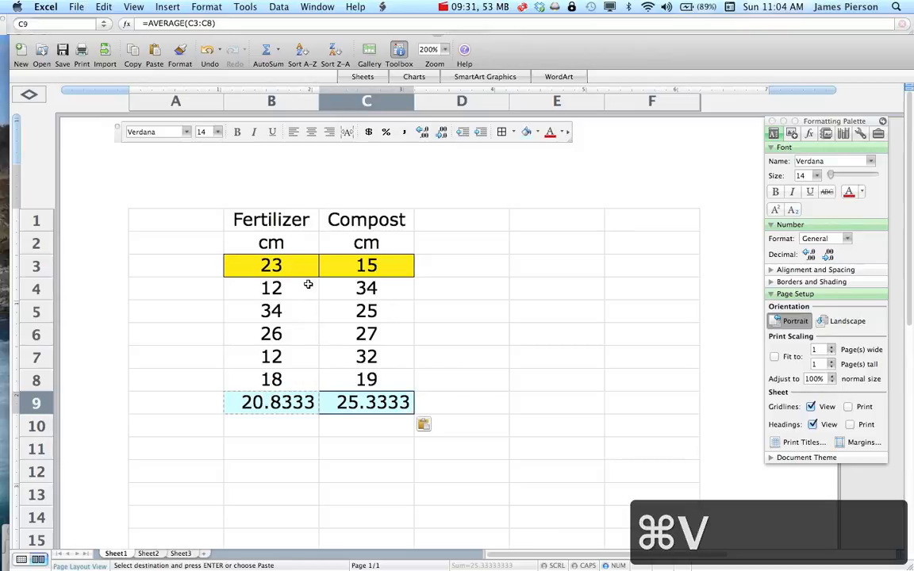
- Examine which cells the AVERAGE formulas in B9 and C9 refer to, leaving both formulas as they are
{"action": "double_click", "coordinate": [274, 402]}
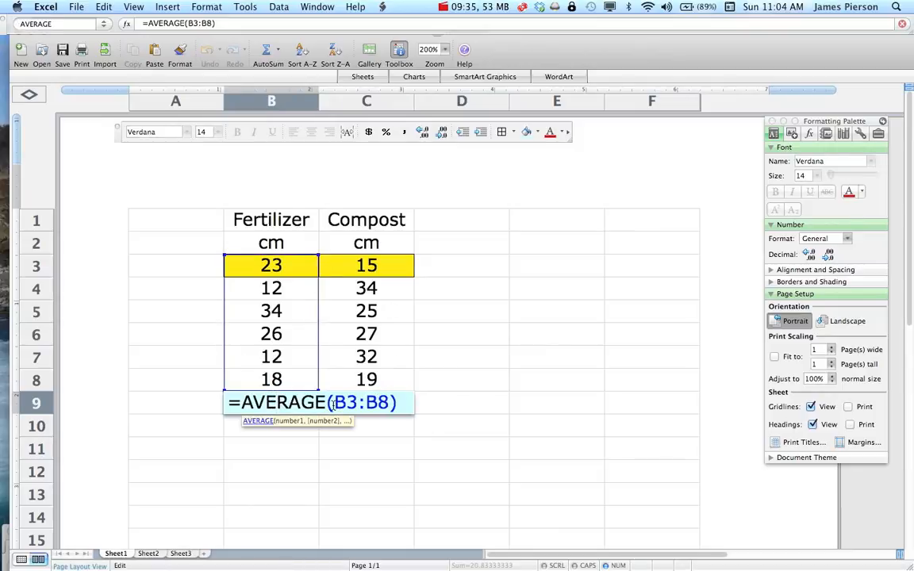
{"action": "key", "text": "Return"}
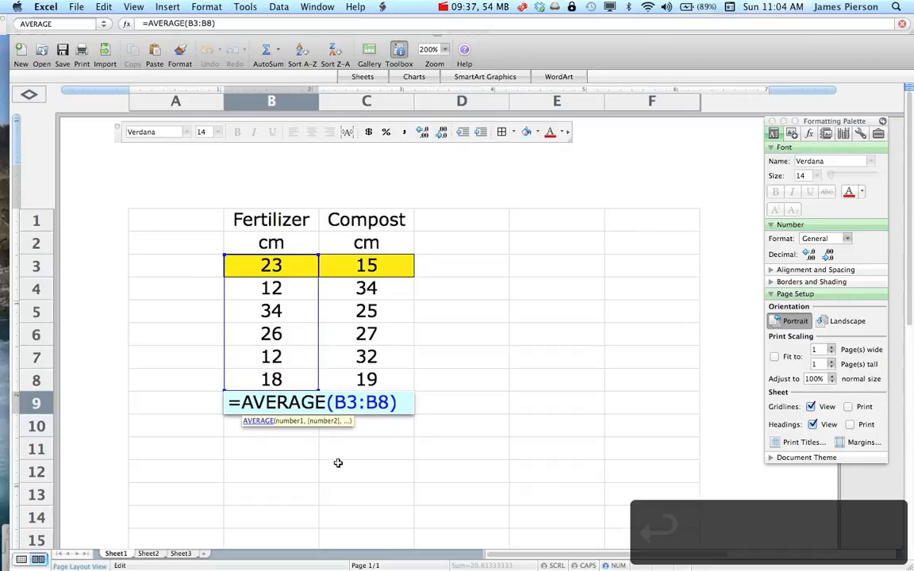
{"action": "double_click", "coordinate": [357, 402]}
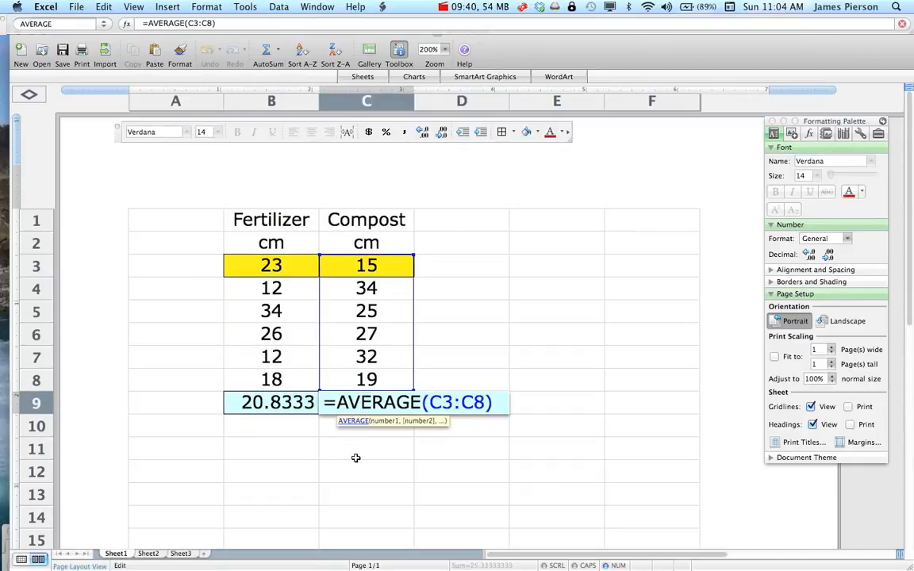
{"action": "key", "text": "Return"}
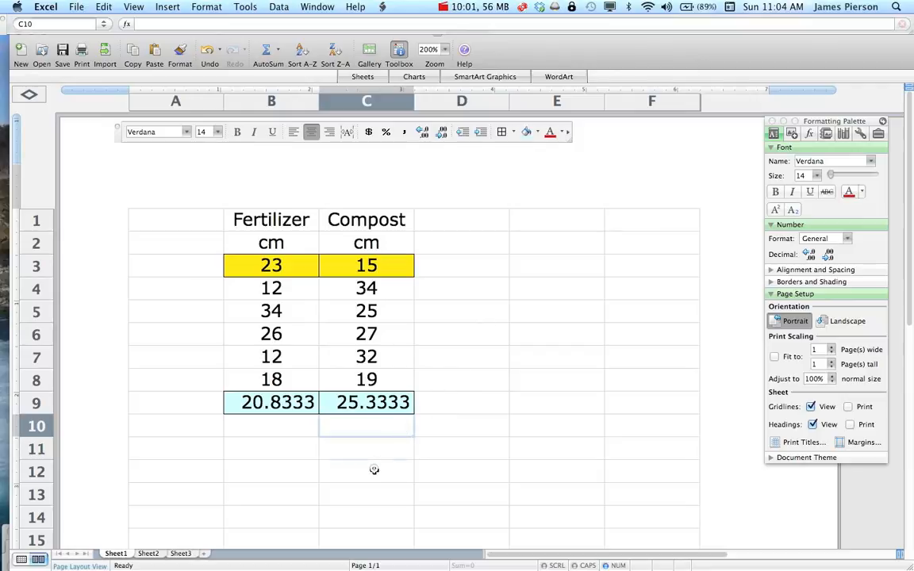
{"action": "left_click", "coordinate": [374, 469]}
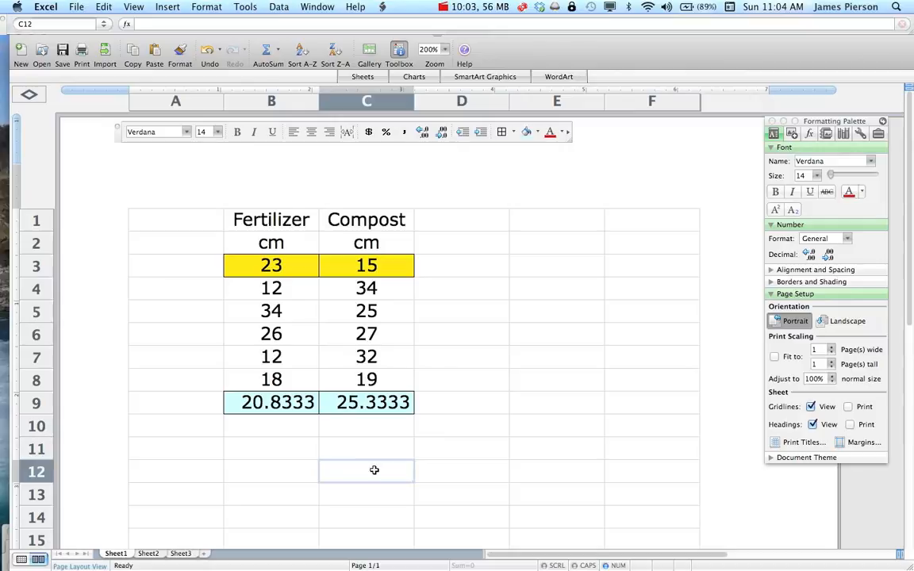